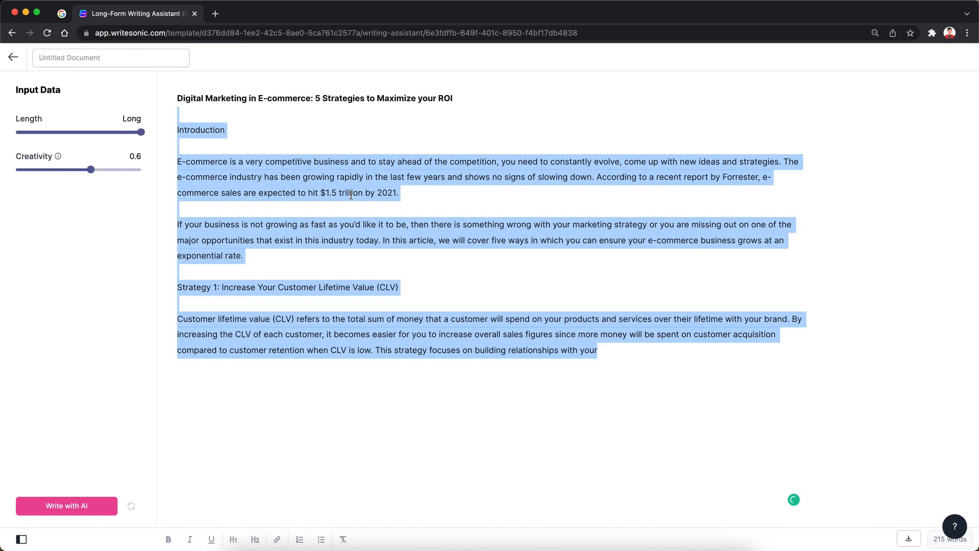
# Format the article title as Heading 1 and the Introduction and Strategy 1 lines as Heading 2
pyautogui.click(623, 358)
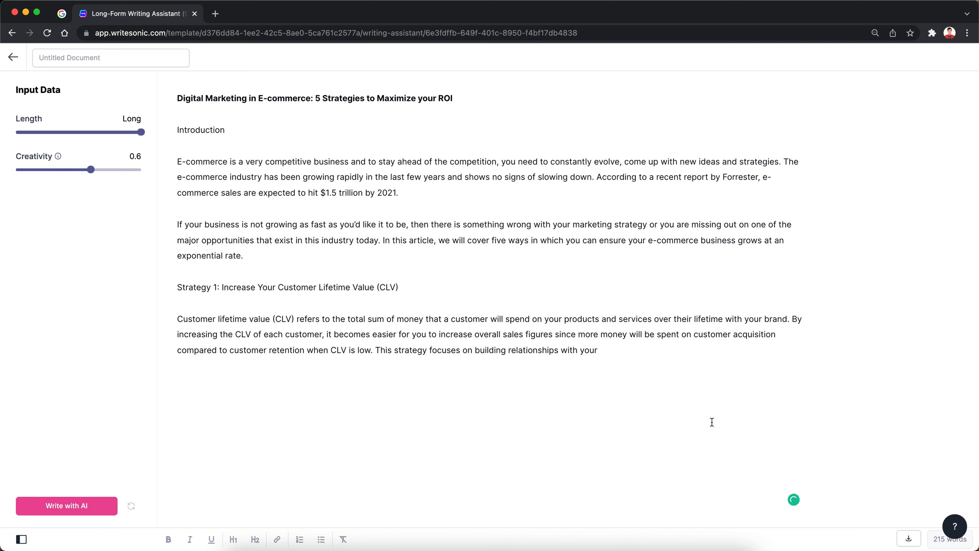
pyautogui.tripleClick(458, 99)
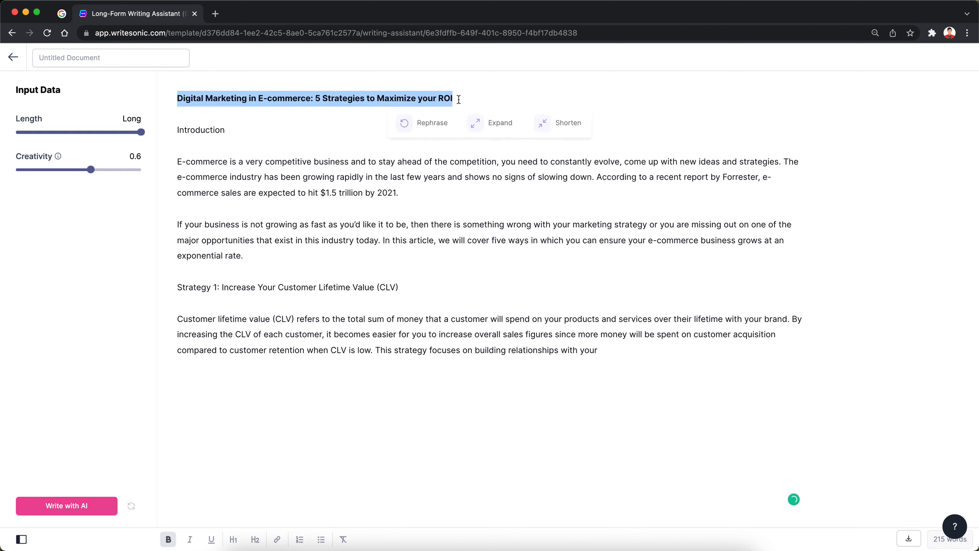
pyautogui.click(234, 540)
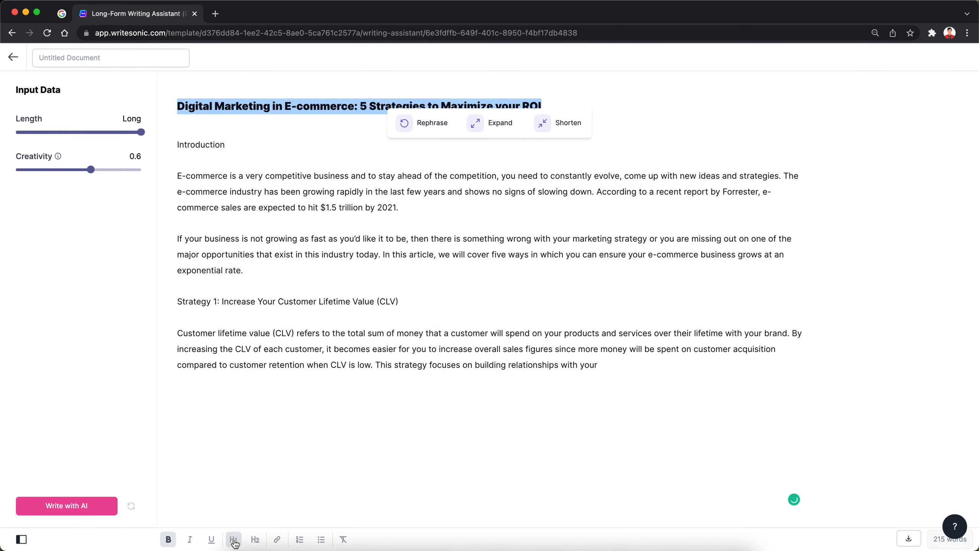
pyautogui.tripleClick(237, 152)
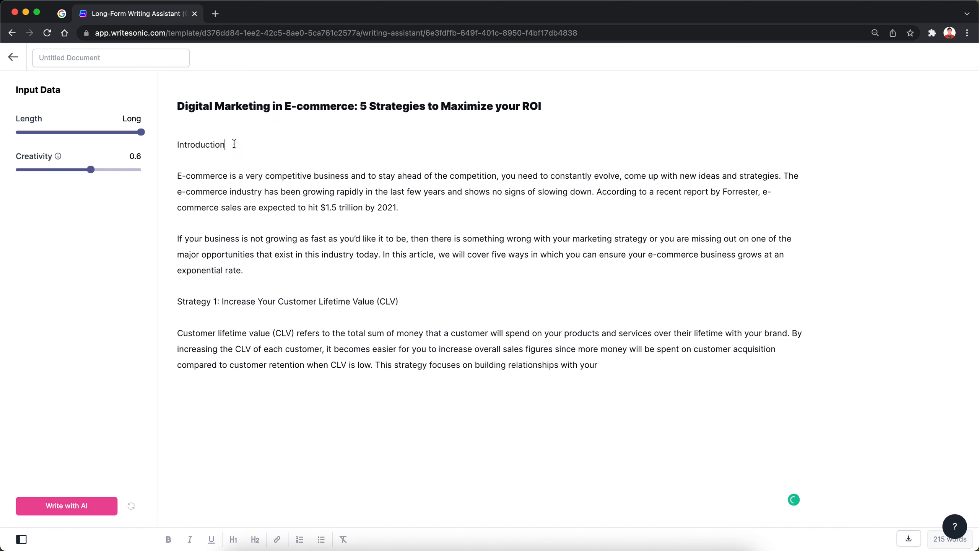
pyautogui.click(255, 539)
pyautogui.tripleClick(410, 310)
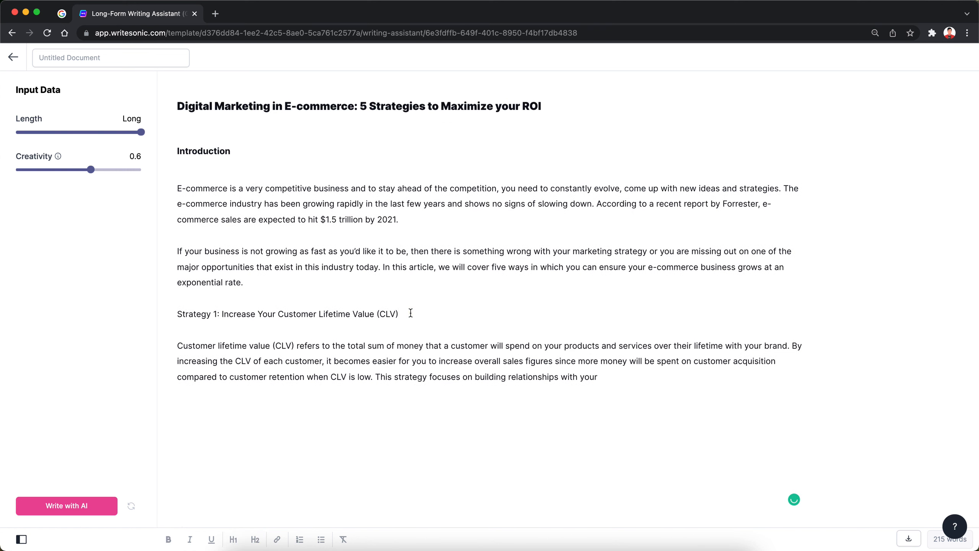
pyautogui.click(255, 539)
pyautogui.click(286, 211)
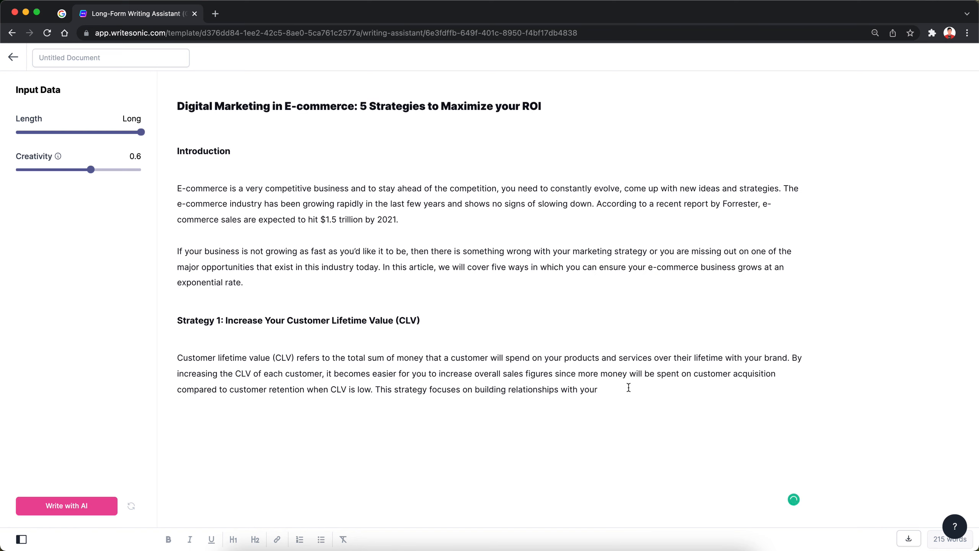
# Complete the unfinished Strategy 1 sentence with "customers" and have the AI continue the article
pyautogui.write('customers')
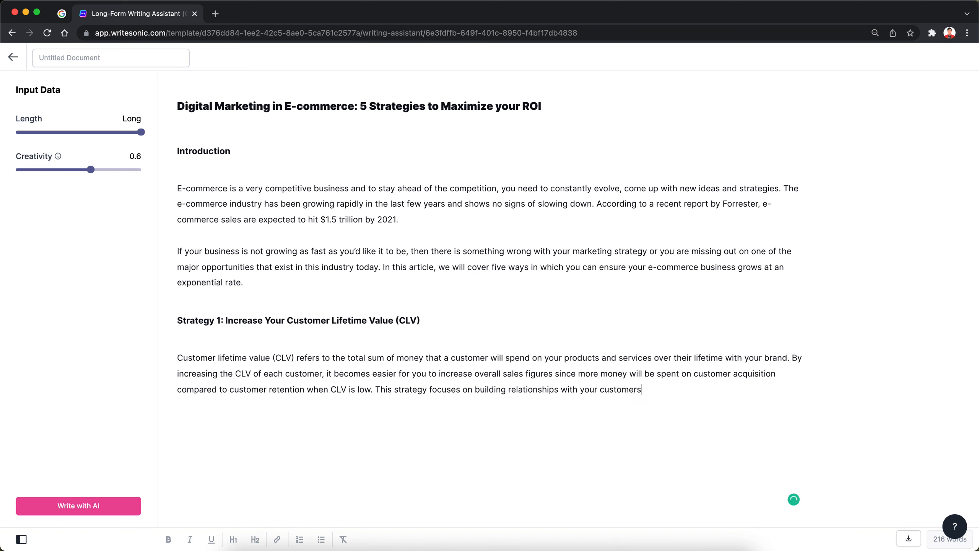
pyautogui.click(87, 505)
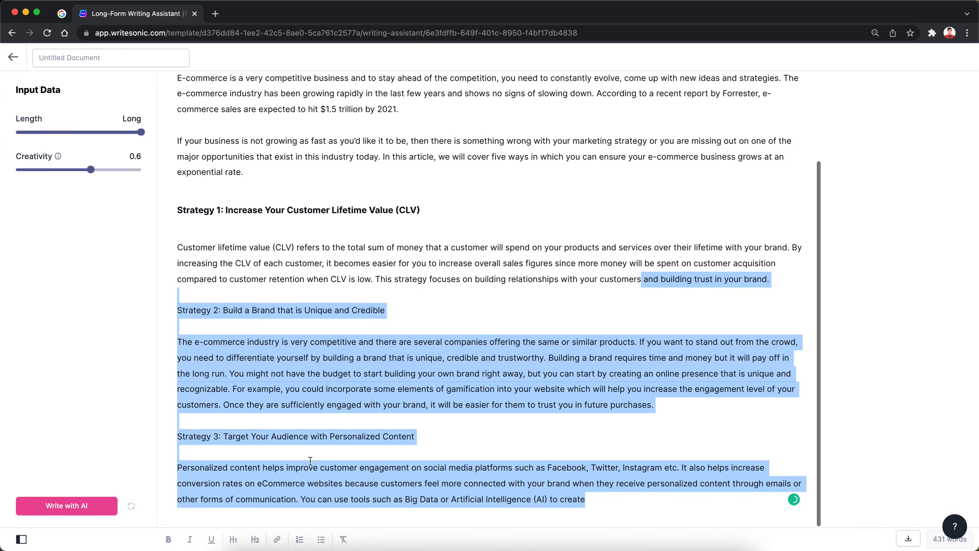
pyautogui.click(422, 438)
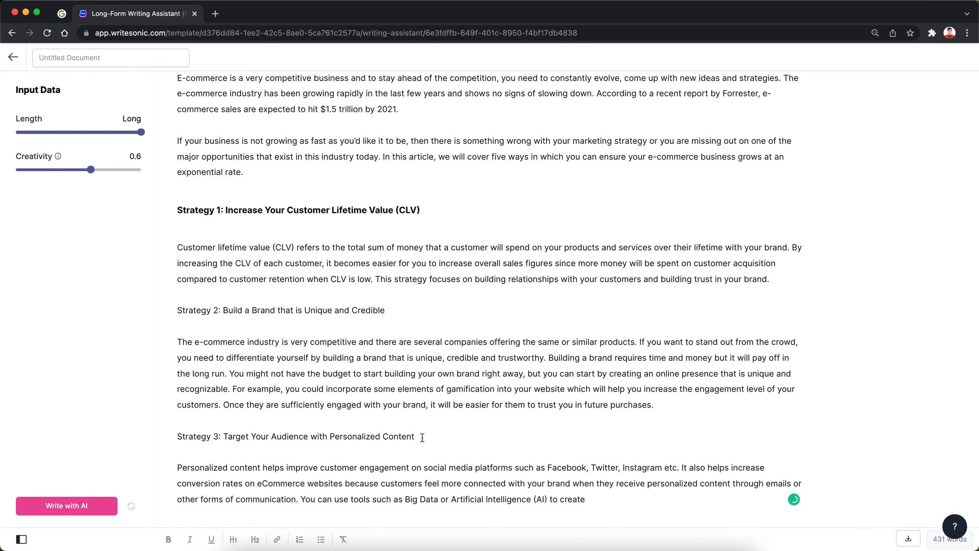
# Format the Strategy 2 and Strategy 3 title lines as Heading 2
pyautogui.tripleClick(397, 309)
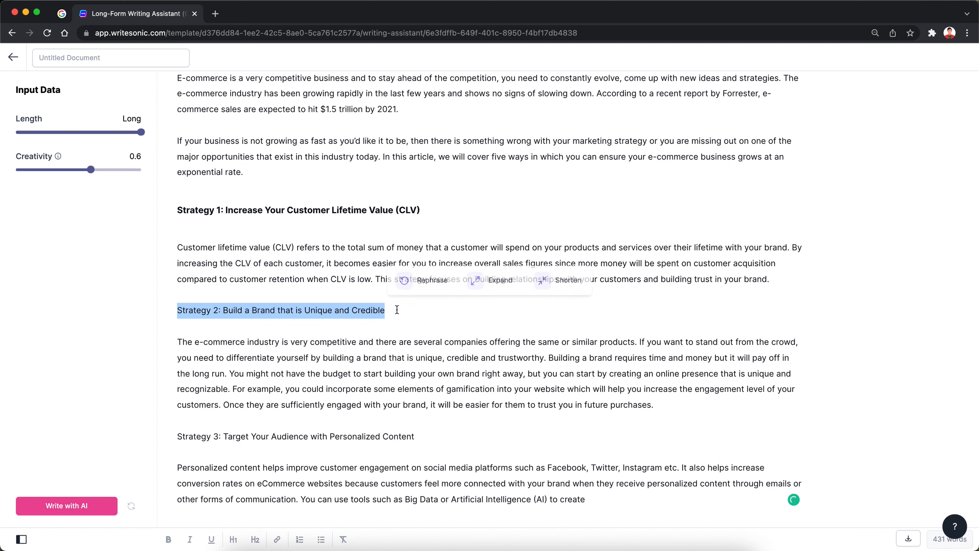
pyautogui.click(254, 540)
pyautogui.tripleClick(432, 450)
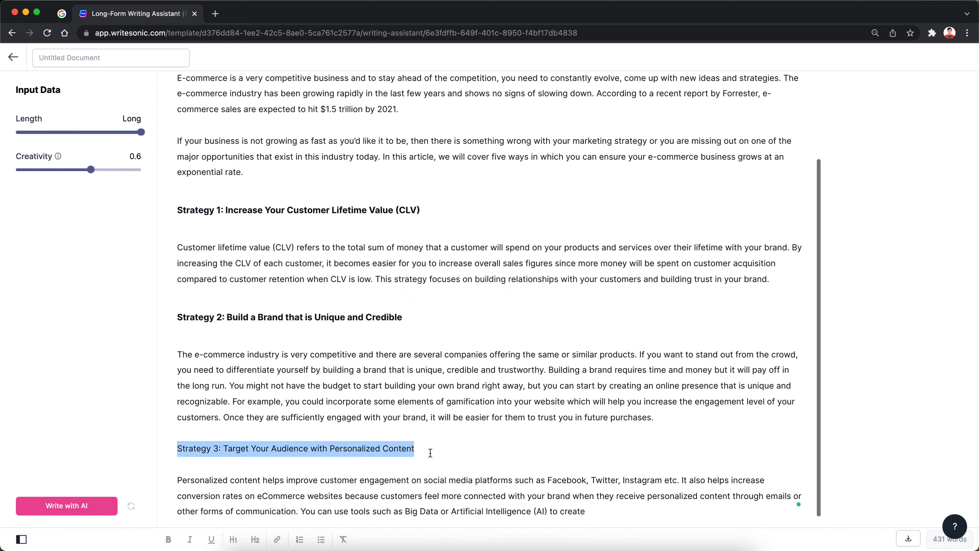
pyautogui.click(255, 539)
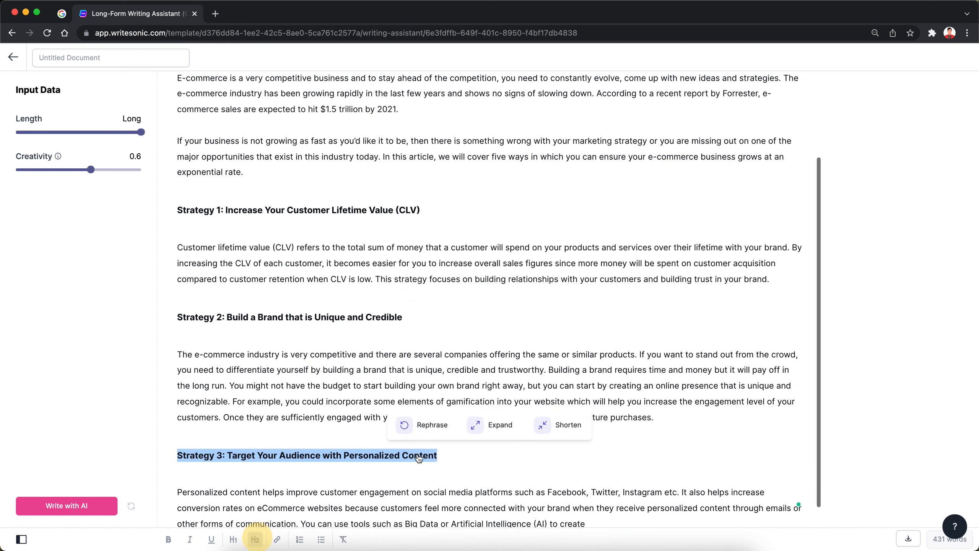
pyautogui.click(466, 473)
# Complete the last Strategy 3 sentence with "personalized content specific to your target audience" and have the AI continue the article
pyautogui.scroll(-1, 466, 473)
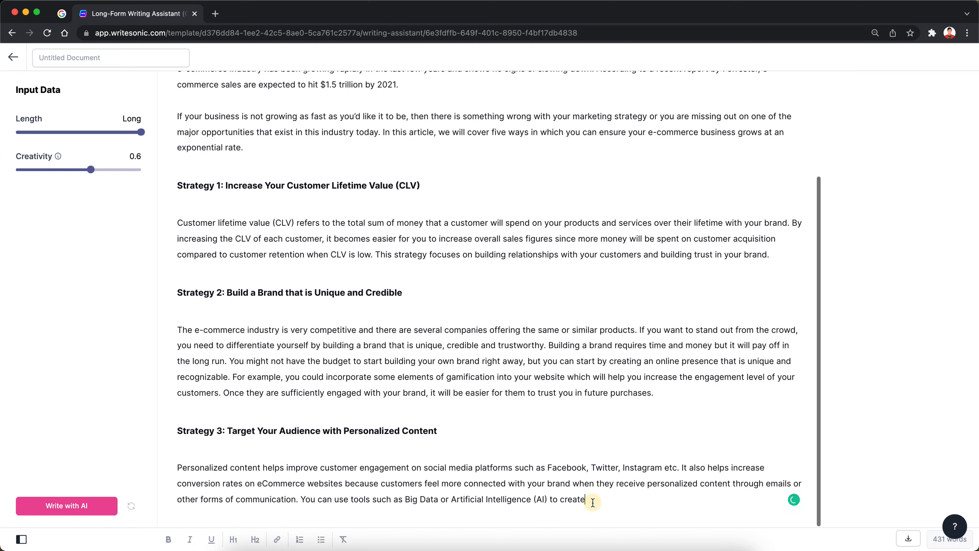
pyautogui.write('personal')
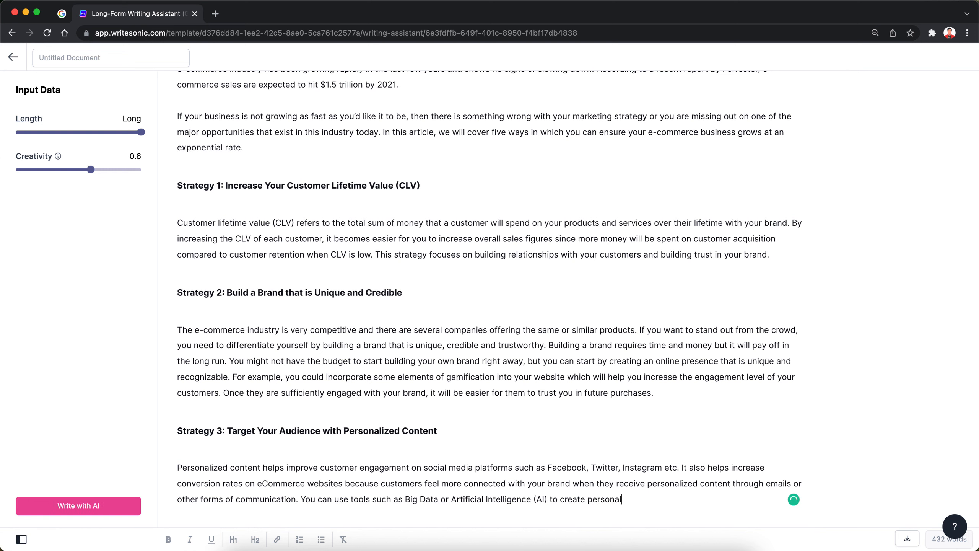
pyautogui.write('ized content specific to ')
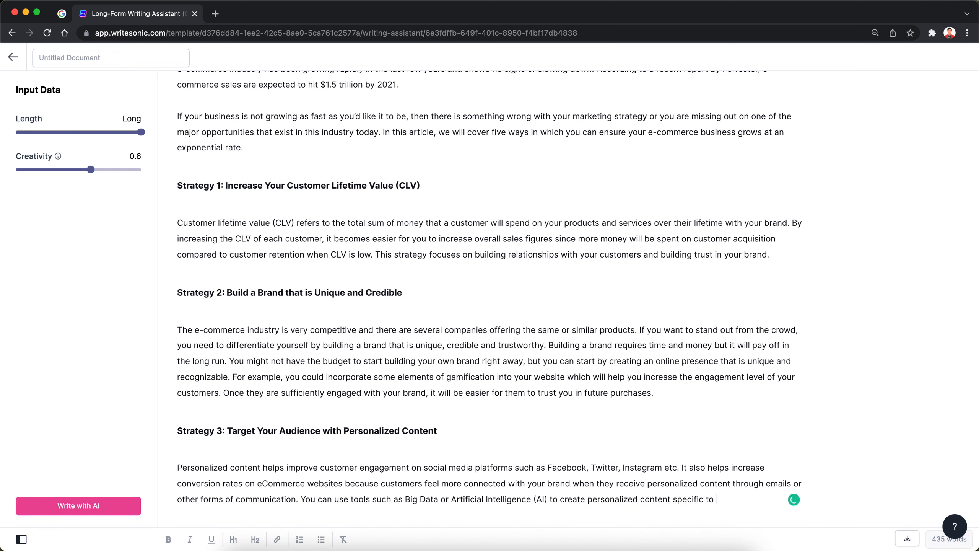
pyautogui.write('your target audien')
pyautogui.click(41, 508)
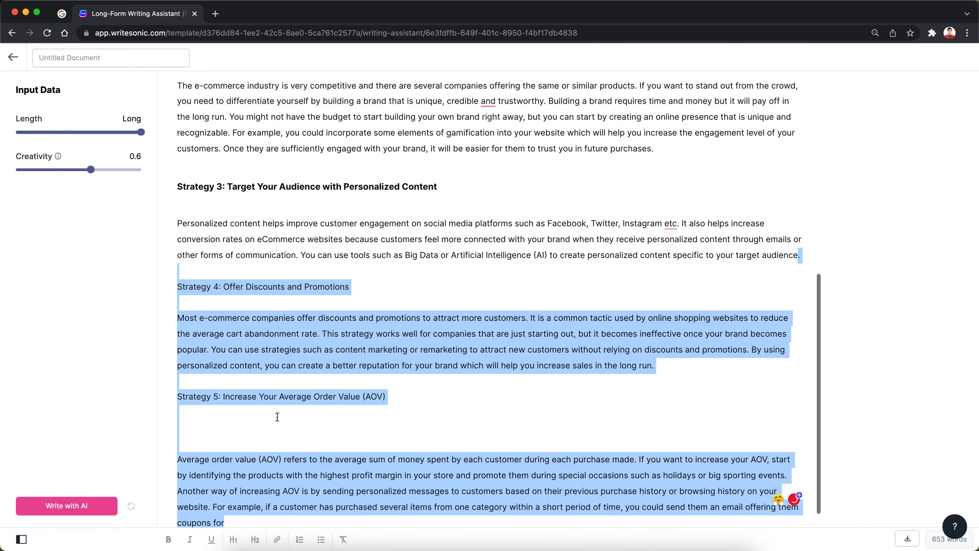
pyautogui.click(277, 416)
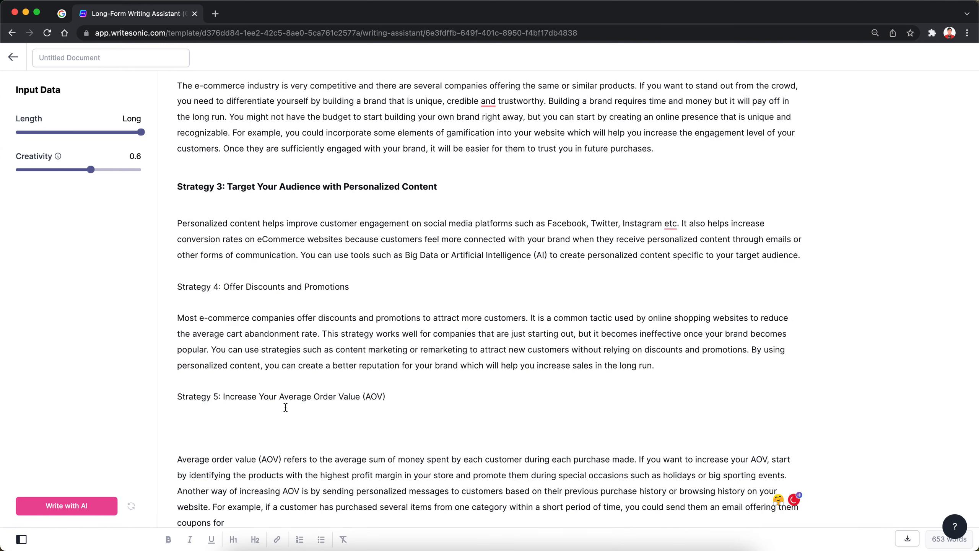
# Make the title line "Strategy 4: Offer Discounts and Promotions" bold
pyautogui.scroll(-1, 286, 408)
pyautogui.moveTo(180, 263); pyautogui.dragTo(349, 264)
pyautogui.hotkey('ctrl', 'b')
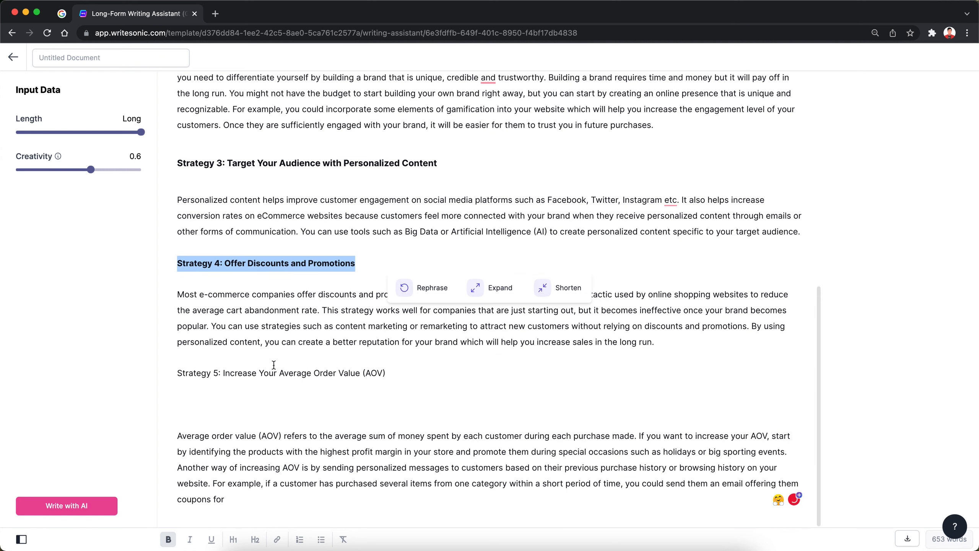
pyautogui.click(235, 388)
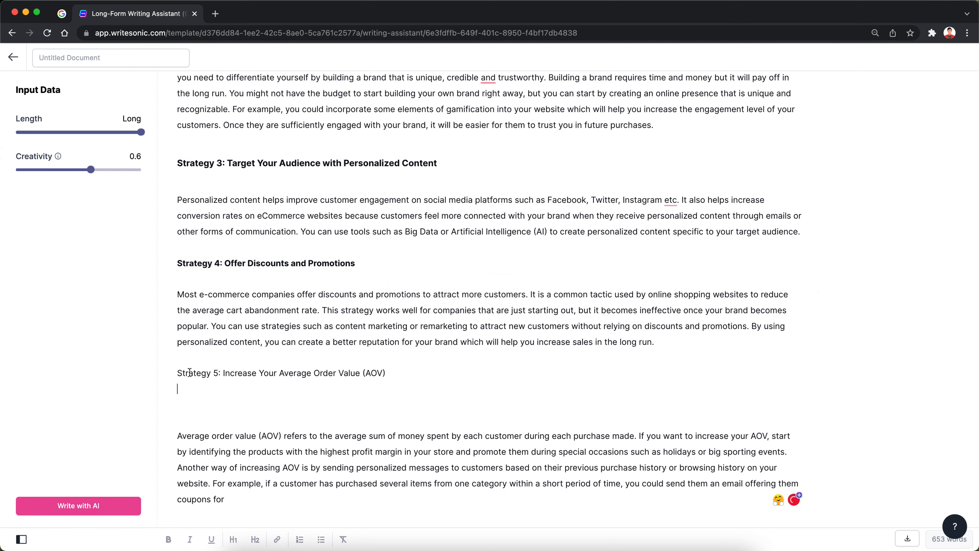
# Cut the Strategy 5 section back to the label "Strategy 5:" and have the AI write new text from there
pyautogui.click(204, 392)
pyautogui.moveTo(204, 391); pyautogui.dragTo(308, 516)
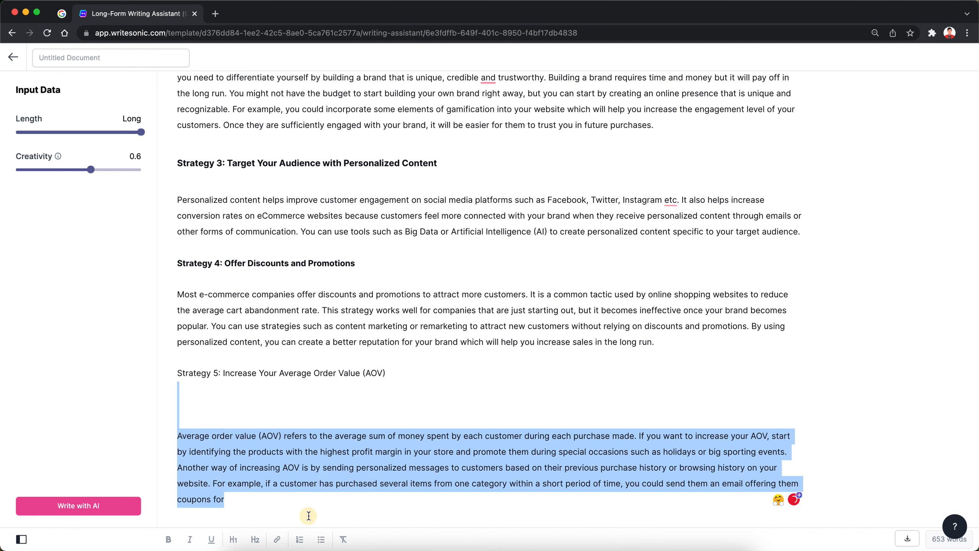
pyautogui.press('BackSpace')
pyautogui.press('BackSpace')
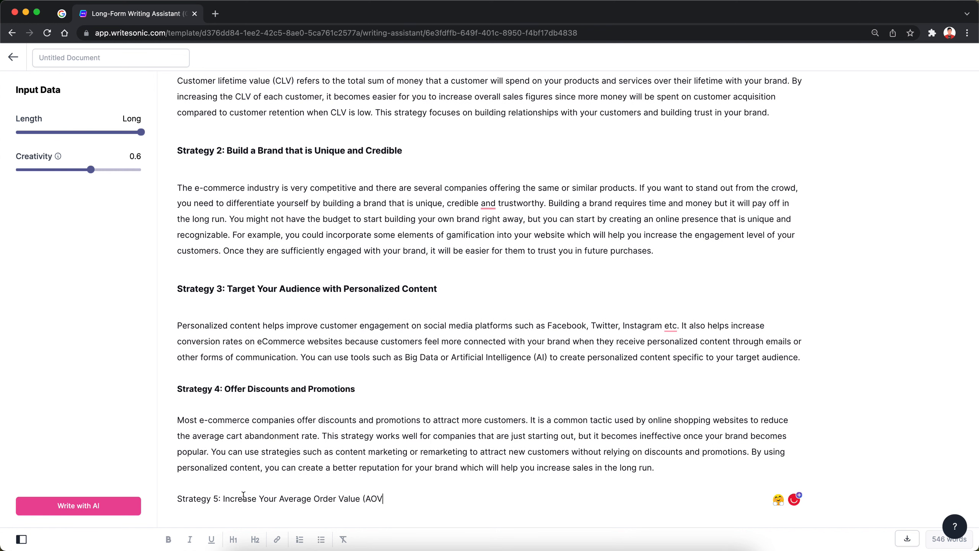
pyautogui.moveTo(225, 498); pyautogui.dragTo(383, 498)
pyautogui.press('BackSpace')
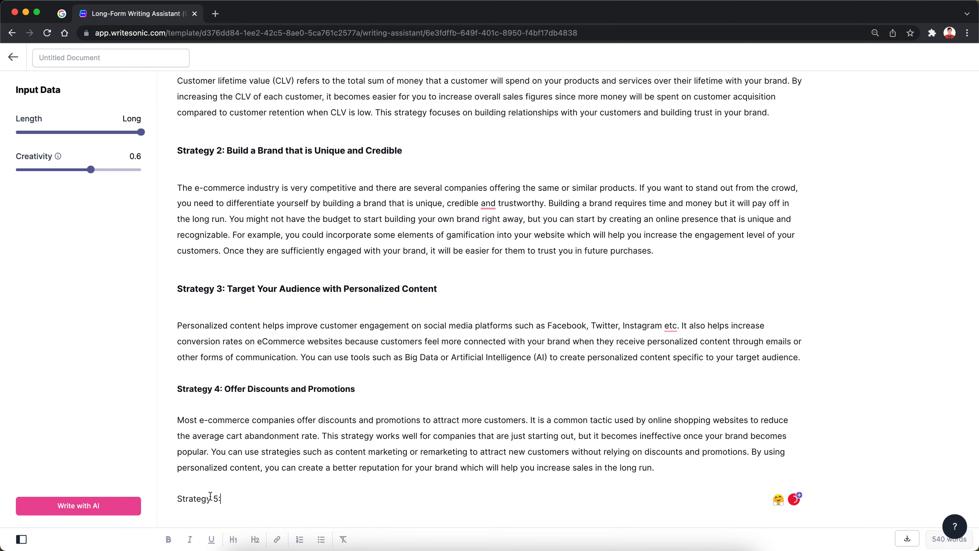
pyautogui.click(108, 506)
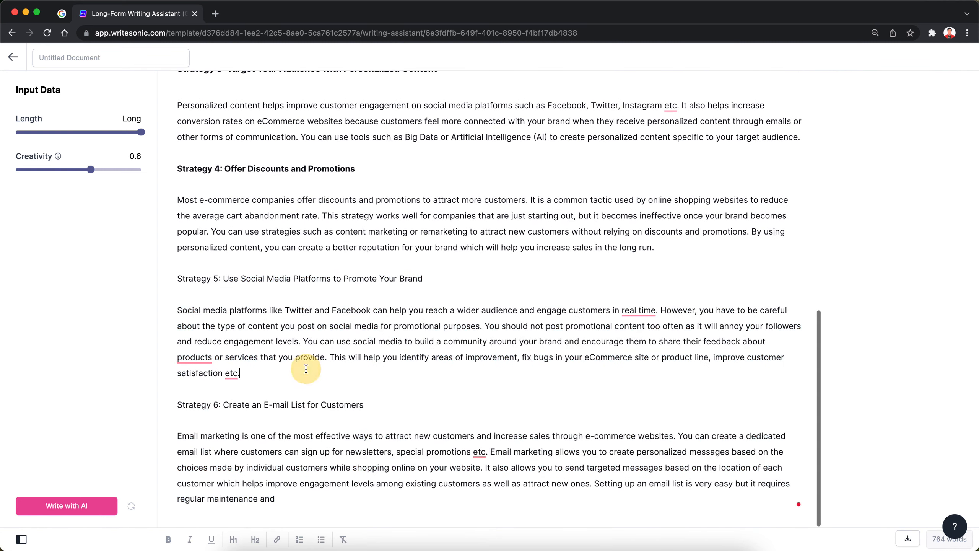
# Format the title line "Strategy 5: Use Social Media Platforms to Promote Your Brand" as Heading 2
pyautogui.tripleClick(429, 273)
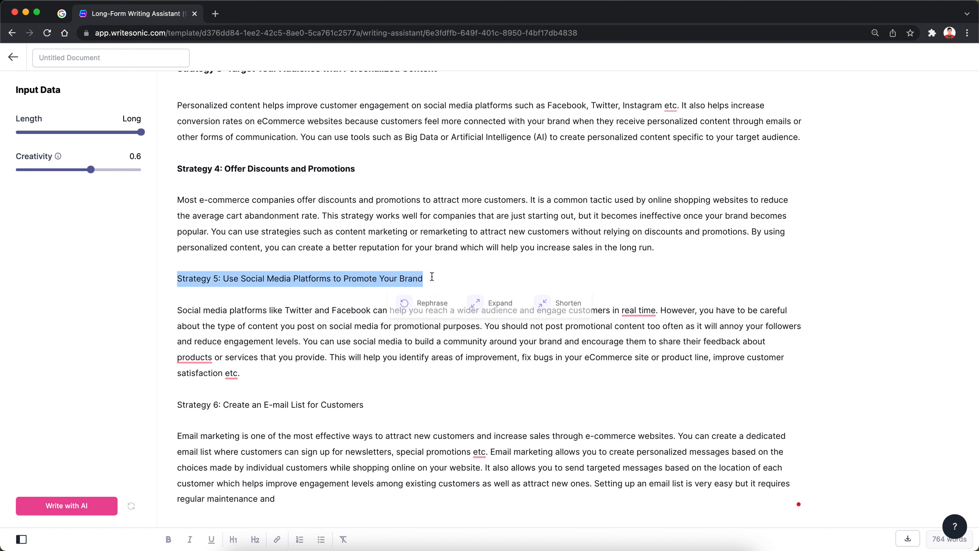
pyautogui.click(255, 539)
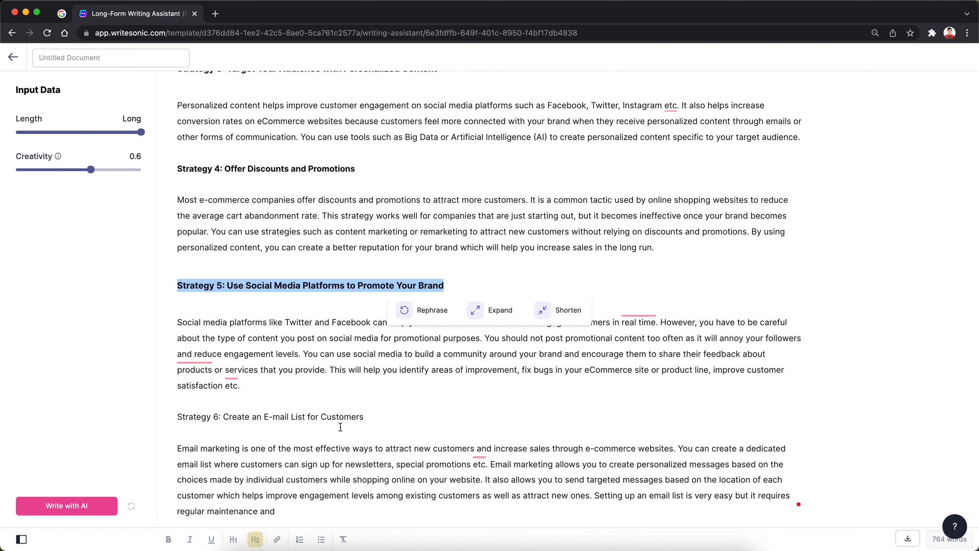
pyautogui.click(401, 374)
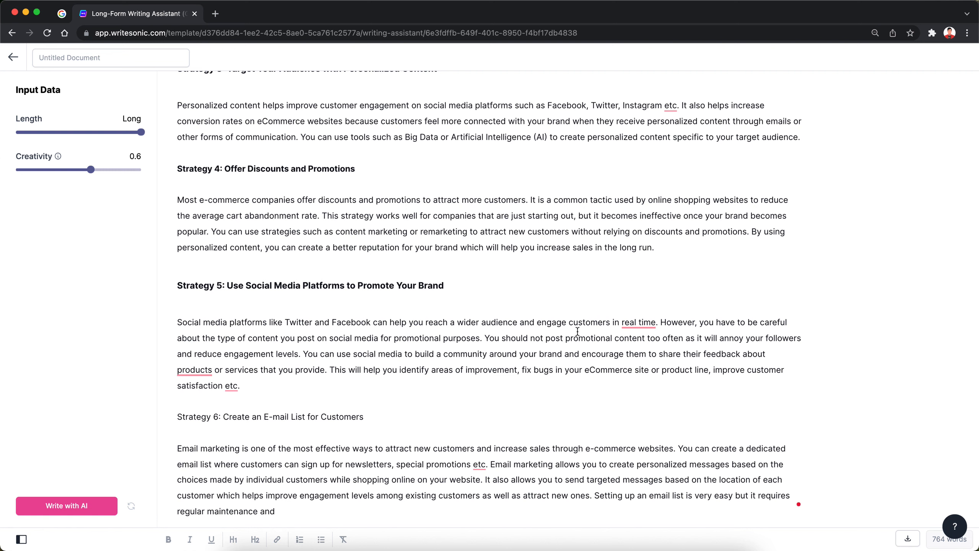
# Rephrase the first sentence under Strategy 5, accepting the variation that begins "Facebook and Twitter can help you reach more people than ever before"
pyautogui.moveTo(651, 325)
pyautogui.moveTo(187, 322); pyautogui.dragTo(655, 317)
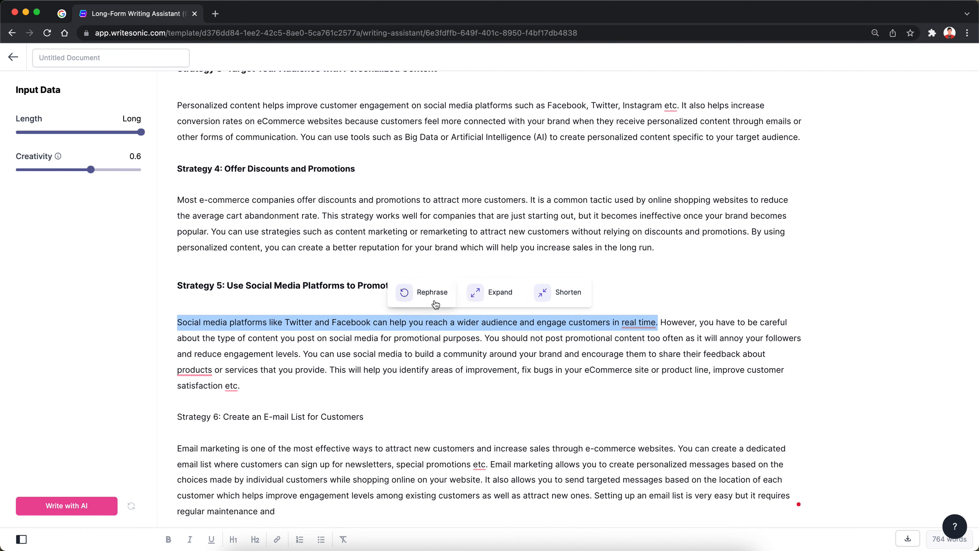
pyautogui.click(410, 297)
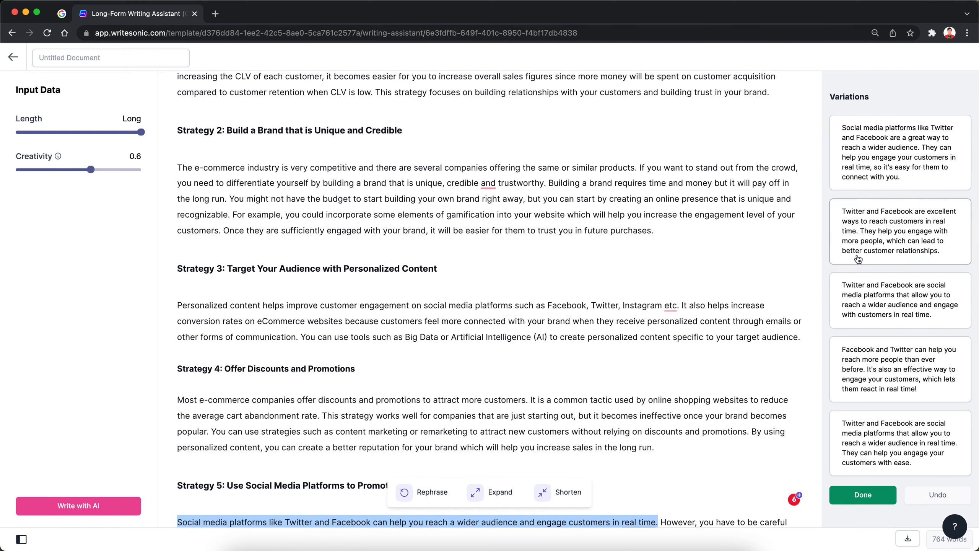
pyautogui.scroll(-5, 520, 341)
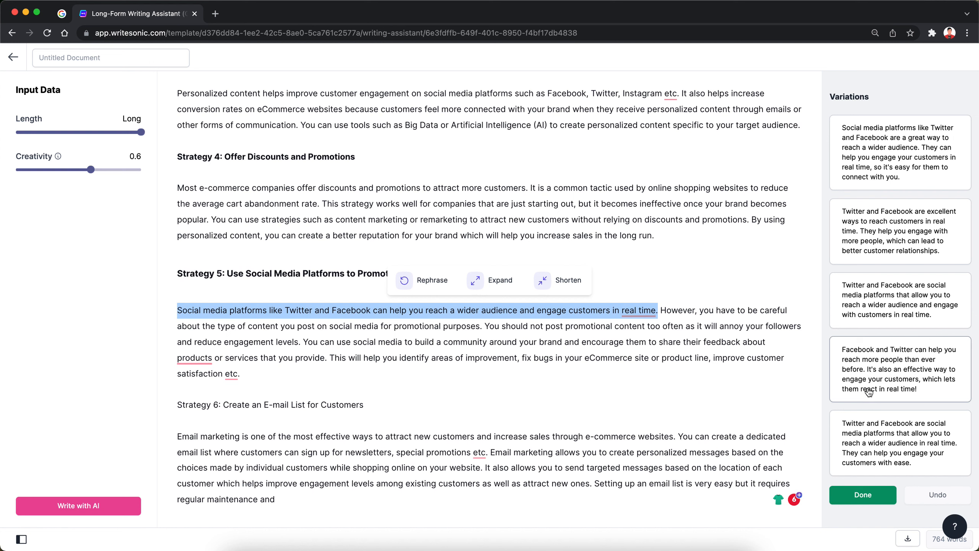
pyautogui.click(887, 388)
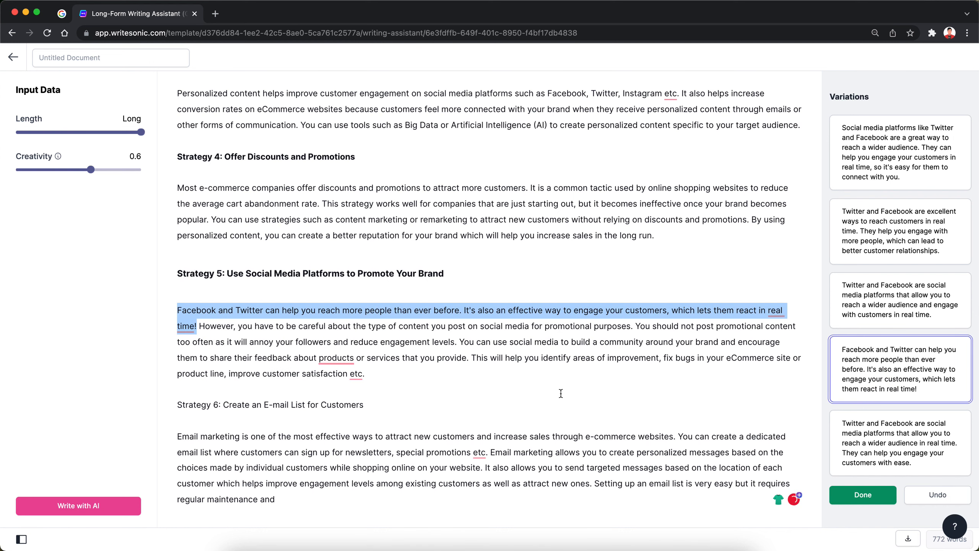
pyautogui.click(881, 497)
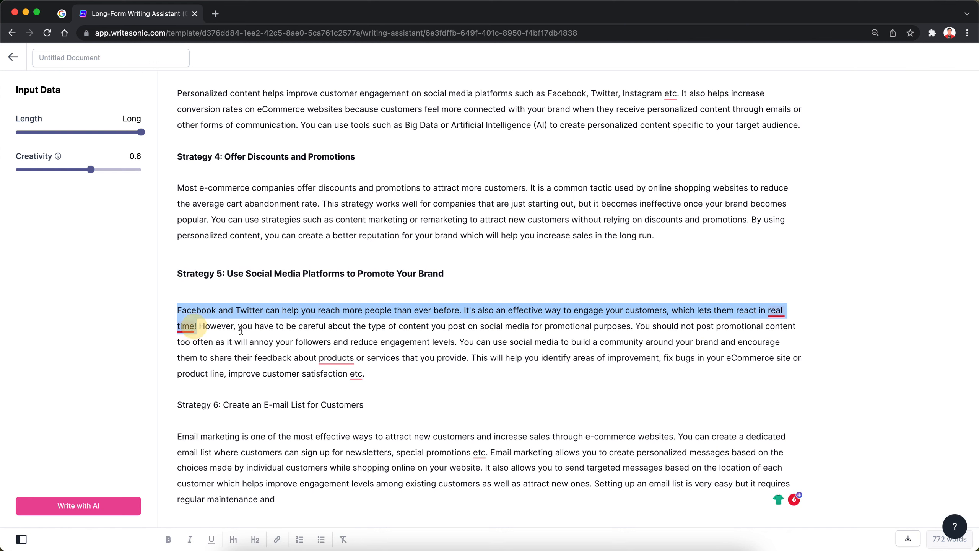
pyautogui.click(195, 326)
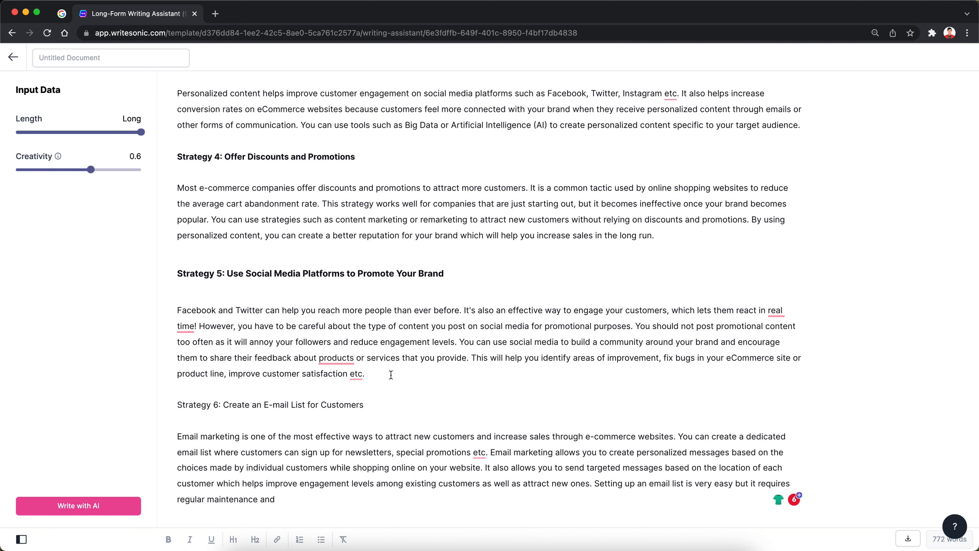
# Make the title line "Strategy 6: Create an E-mail List for Customers" bold
pyautogui.tripleClick(375, 407)
pyautogui.press('super+b')
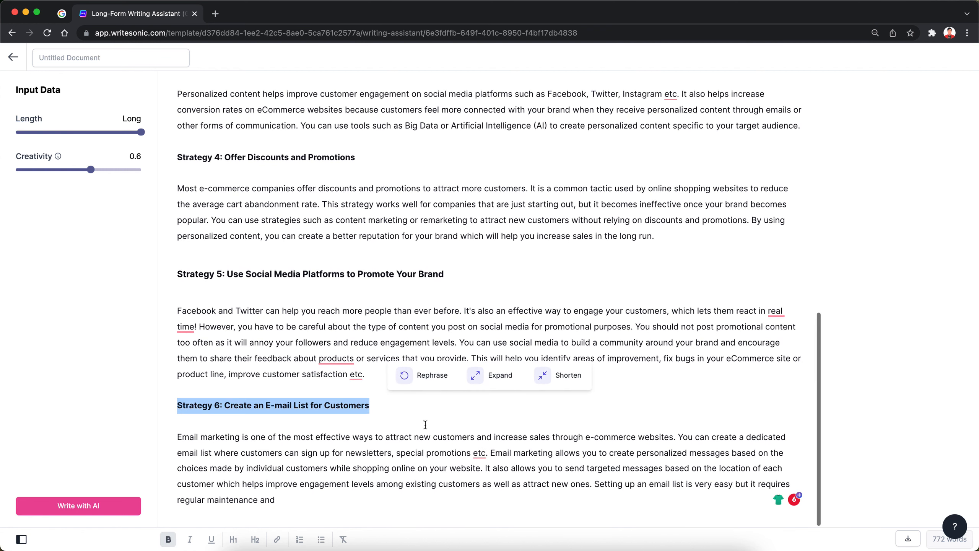
pyautogui.click(425, 426)
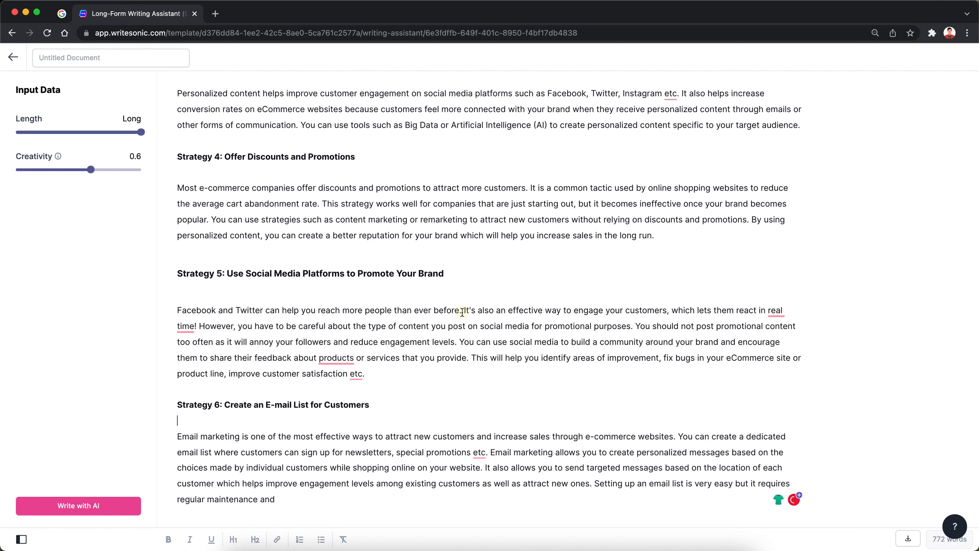
# Expand the first sentence under Strategy 5 with the variation citing 1 billion active Facebook users, and add the missing space before "It's also an effective way"
pyautogui.moveTo(462, 312); pyautogui.dragTo(177, 310)
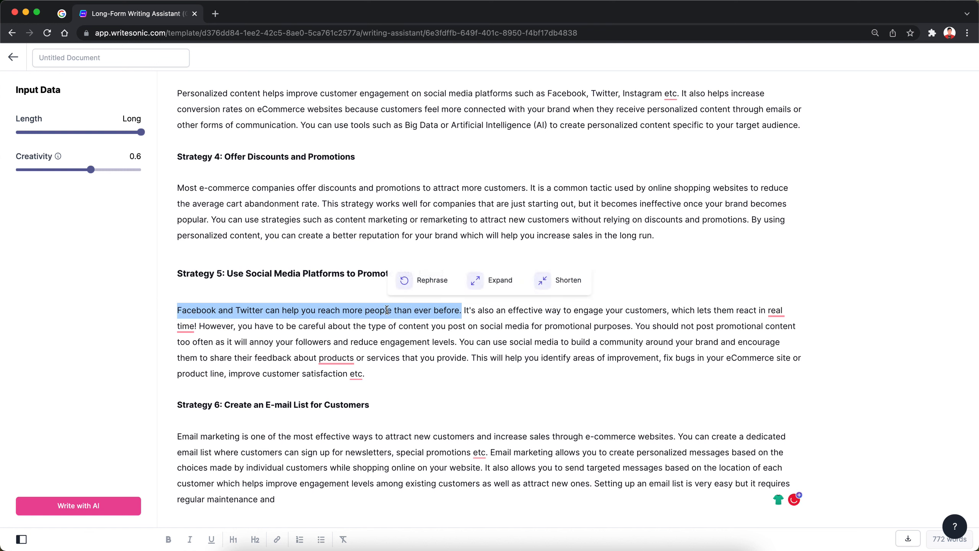
pyautogui.click(495, 285)
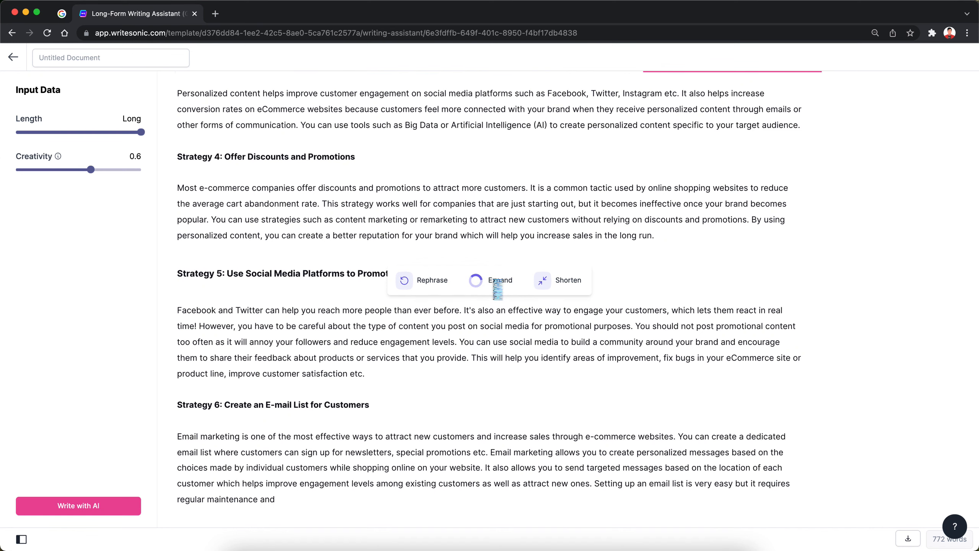
pyautogui.scroll(-5, 539, 309)
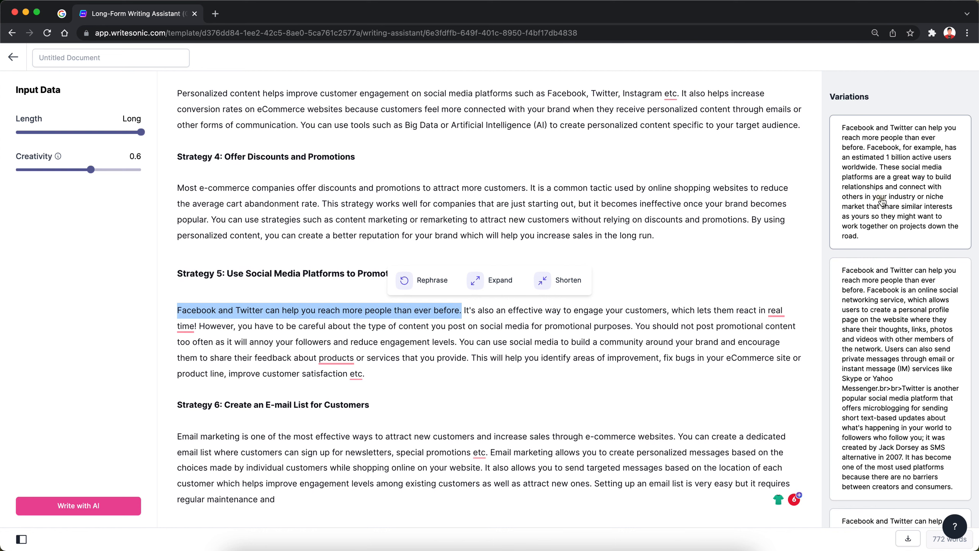
pyautogui.click(910, 215)
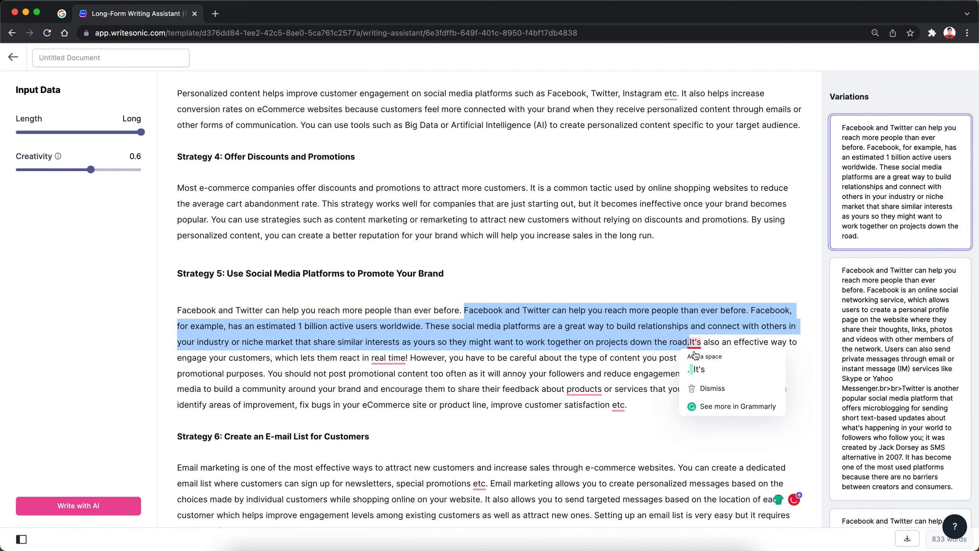
pyautogui.scroll(-10, 868, 424)
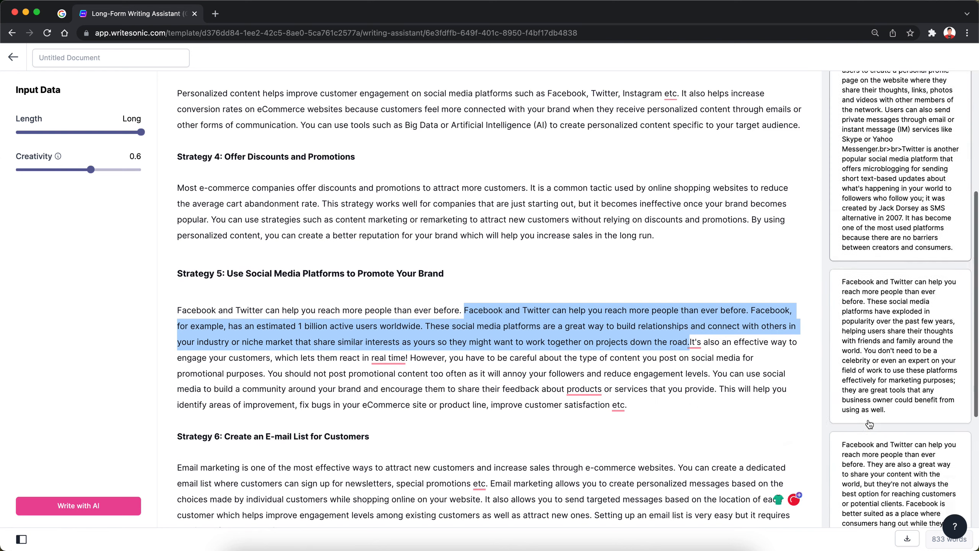
pyautogui.click(863, 510)
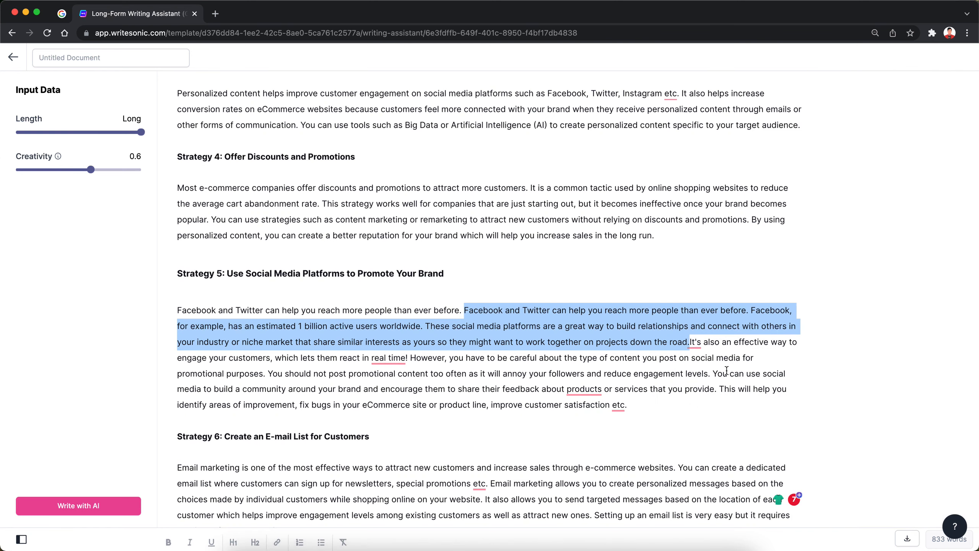
pyautogui.click(689, 341)
pyautogui.click(697, 369)
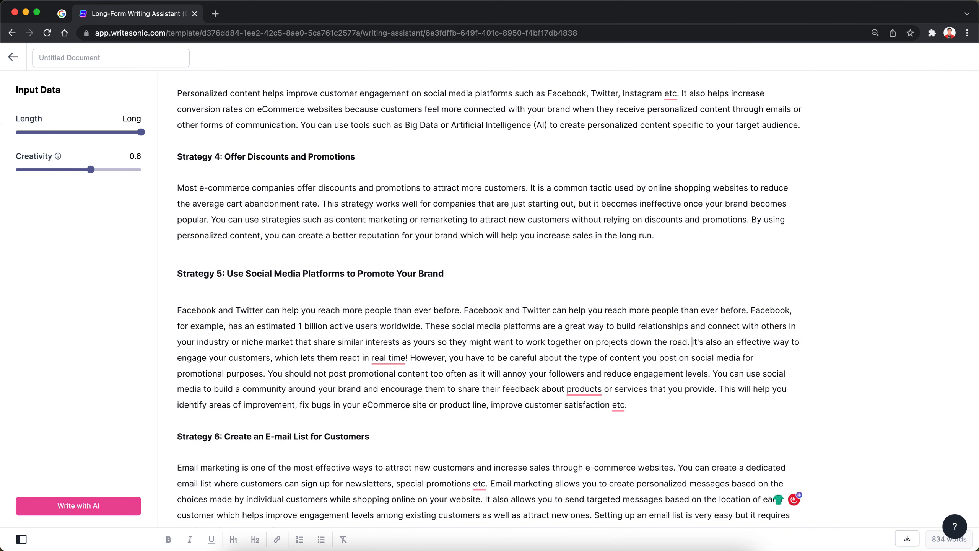
# Delete the incomplete last sentence of the Strategy 6 paragraph, beginning "Setting up an email list is very easy"
pyautogui.scroll(-1, 536, 310)
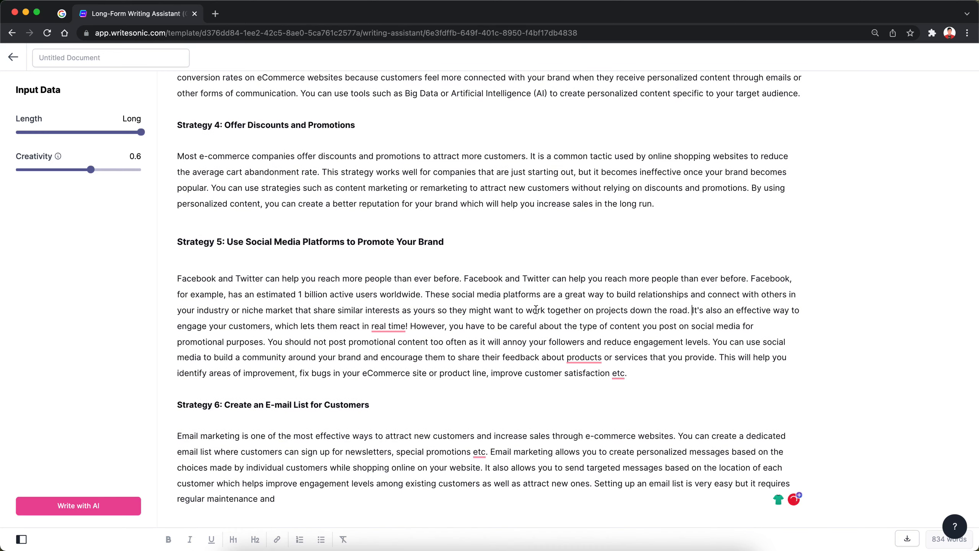
pyautogui.click(335, 501)
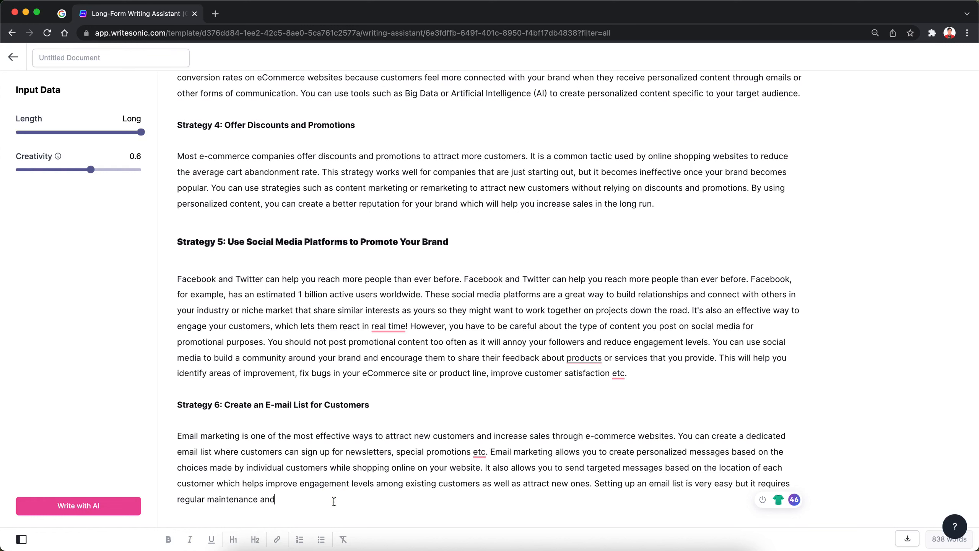
pyautogui.scroll(20, 334, 502)
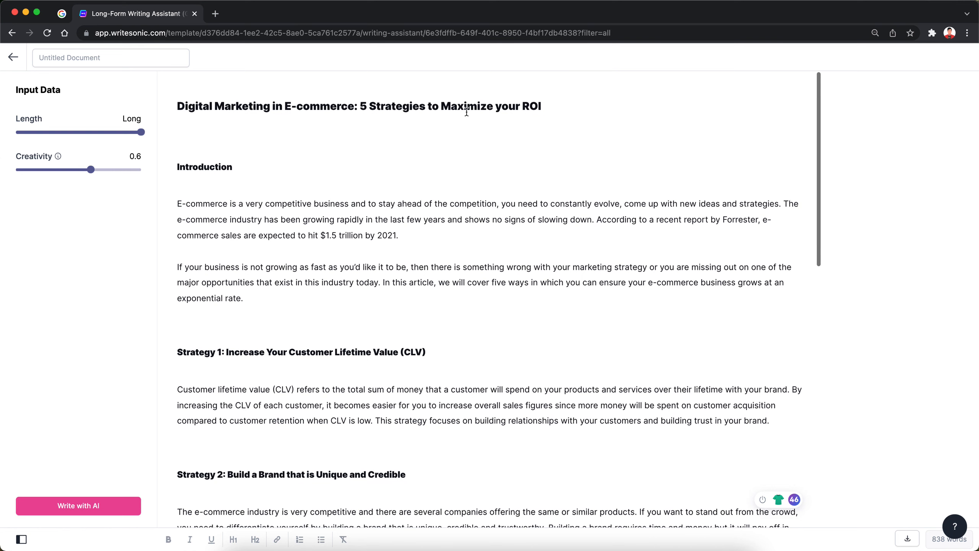
pyautogui.scroll(-20, 372, 306)
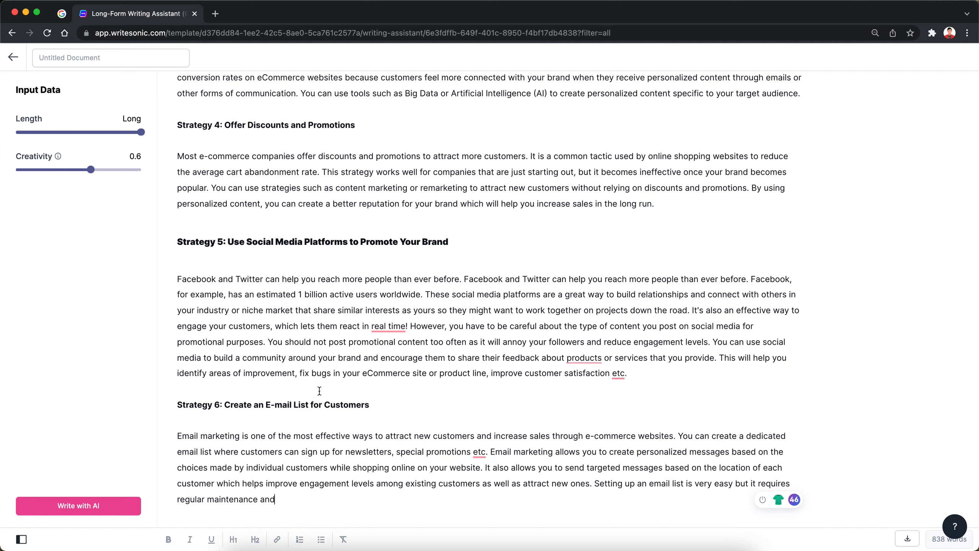
pyautogui.moveTo(314, 392); pyautogui.dragTo(351, 504)
pyautogui.click(352, 505)
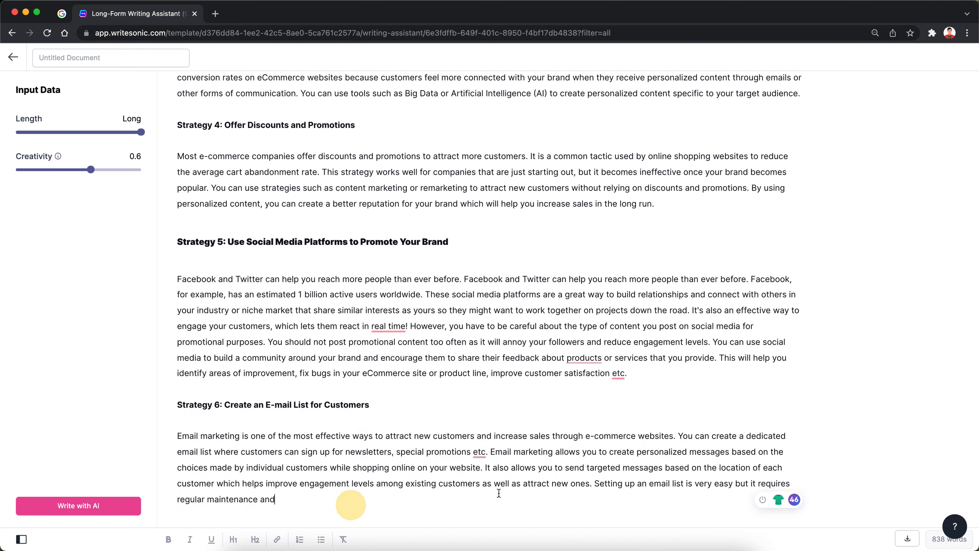
pyautogui.keyDown('shift'); pyautogui.click(594, 483); pyautogui.keyUp('shift')
pyautogui.press('BackSpace')
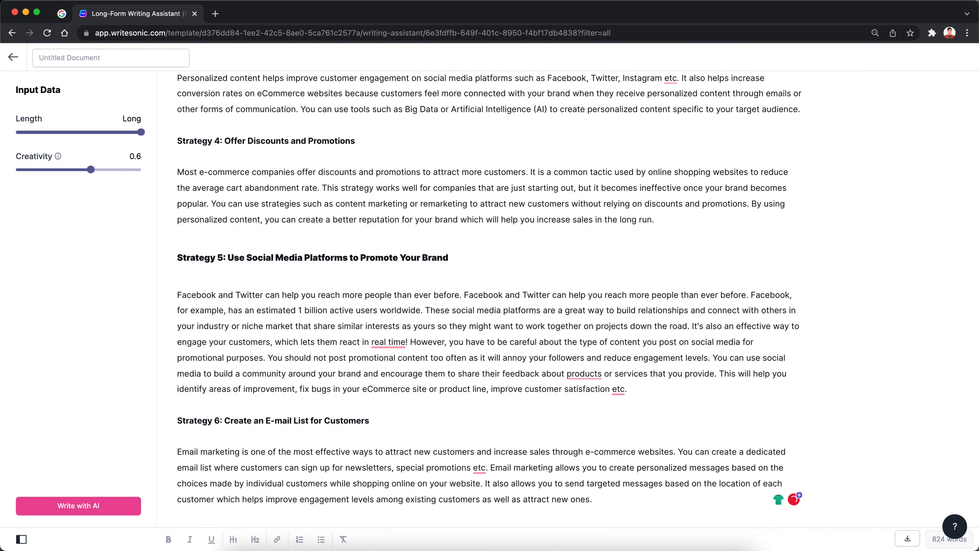
# Delete everything after the label "Strategy 2:" through the end of the article
pyautogui.click(910, 542)
pyautogui.scroll(15, 567, 441)
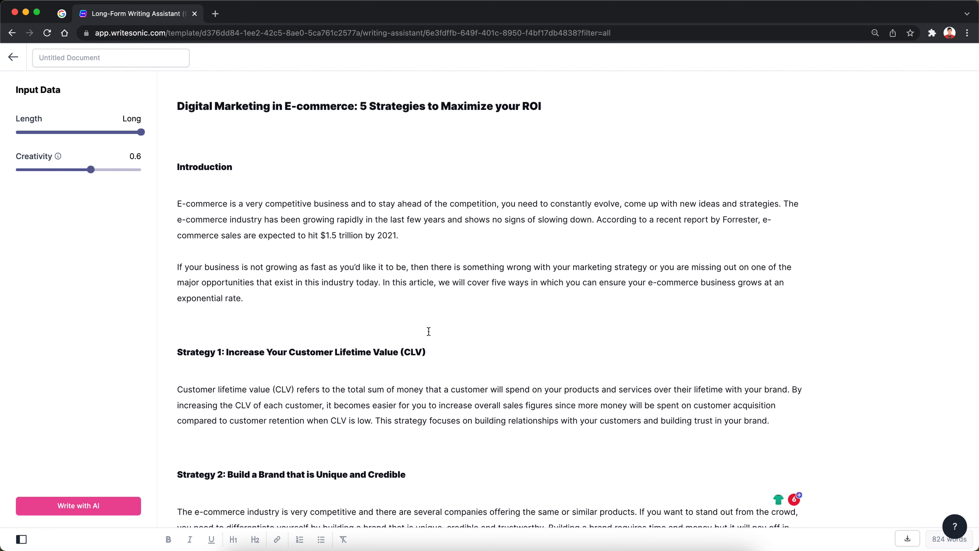
pyautogui.scroll(-5, 406, 359)
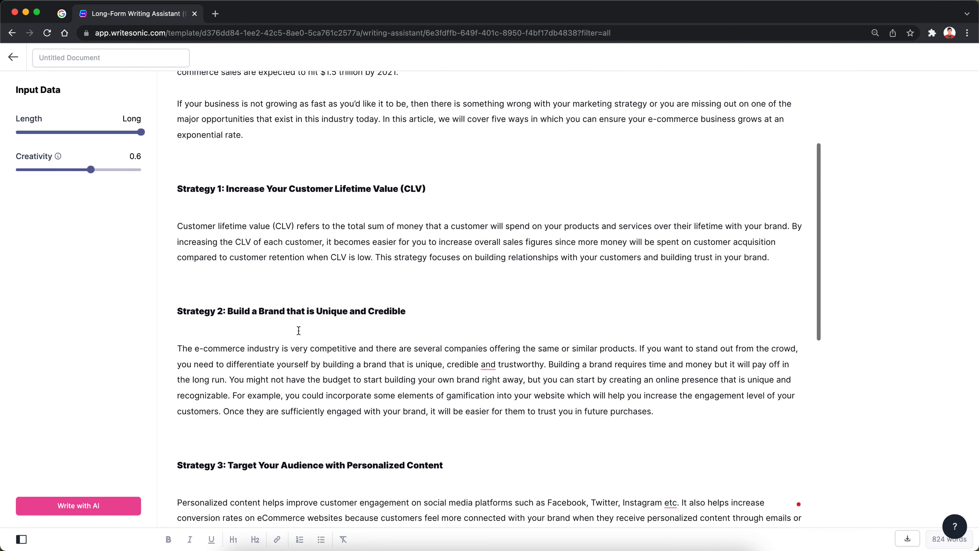
pyautogui.click(227, 313)
pyautogui.press('super+a')
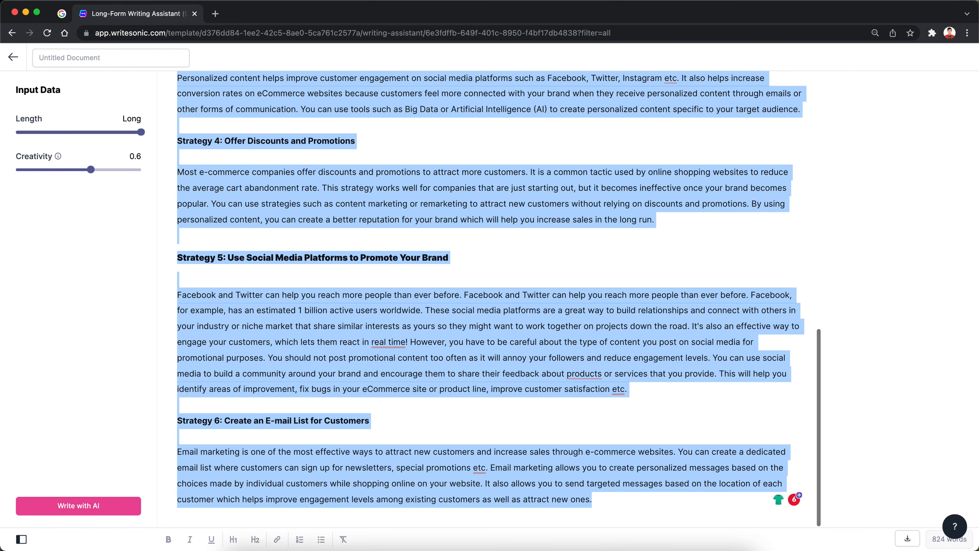
pyautogui.press('BackSpace')
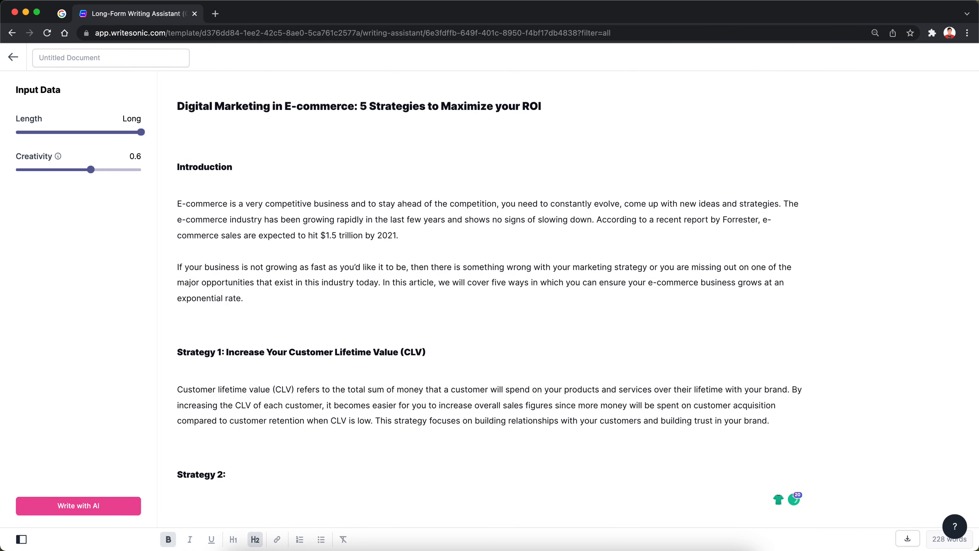
# Remove the surplus blank lines below the article title and above the Strategy 1 and Strategy 2 headings
pyautogui.click(218, 137)
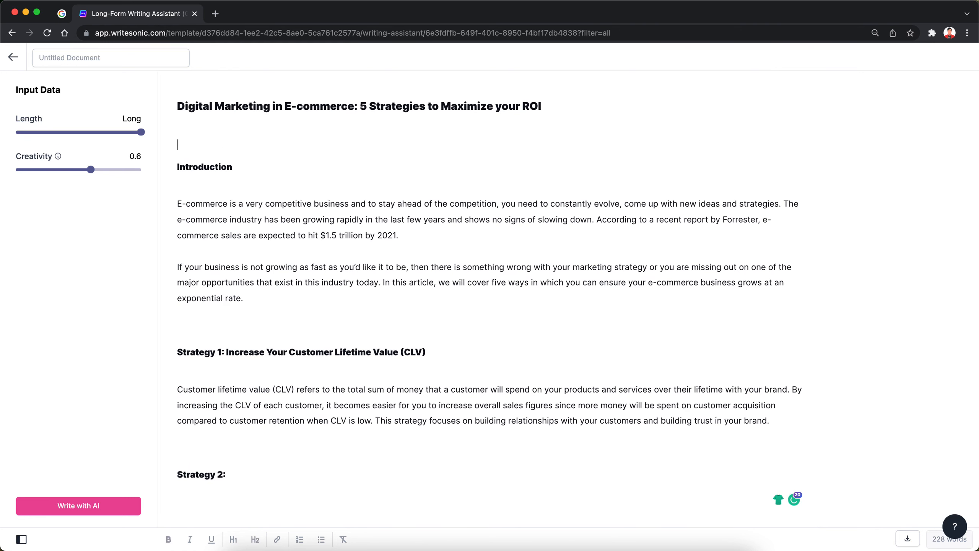
pyautogui.press('BackSpace')
pyautogui.press('BackSpace')
pyautogui.press('Return')
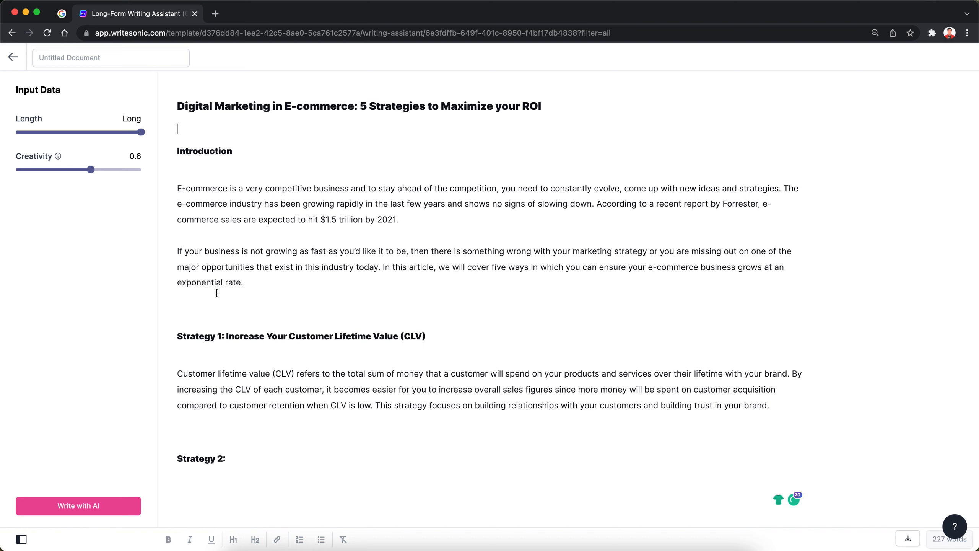
pyautogui.click(210, 424)
pyautogui.press('BackSpace')
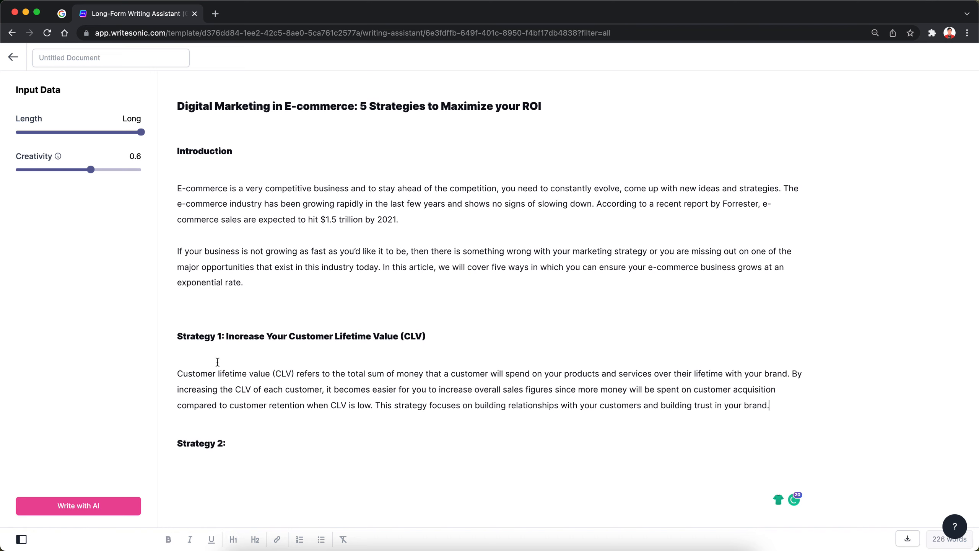
pyautogui.click(234, 312)
pyautogui.press('BackSpace')
# Have the AI write new text continuing from the label "Strategy 2:"
pyautogui.click(249, 426)
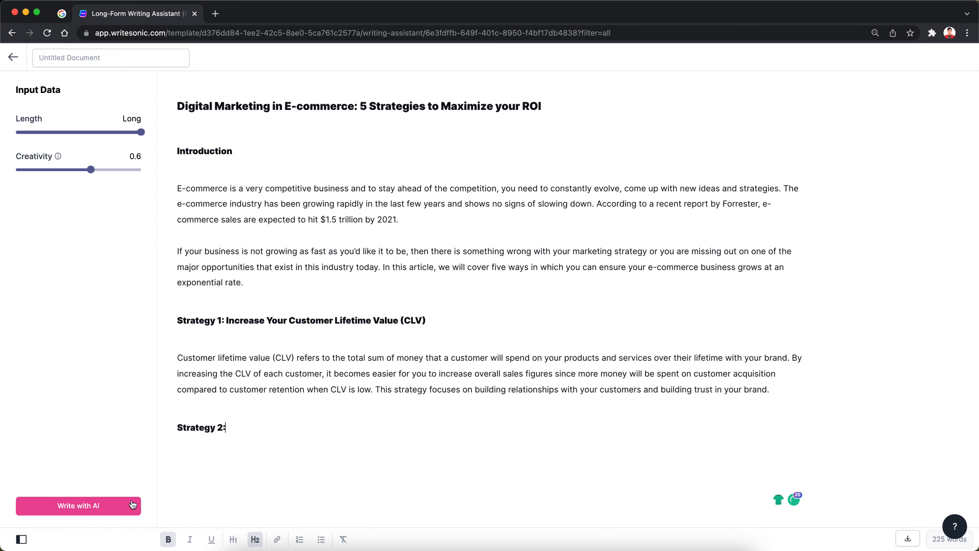
pyautogui.click(117, 505)
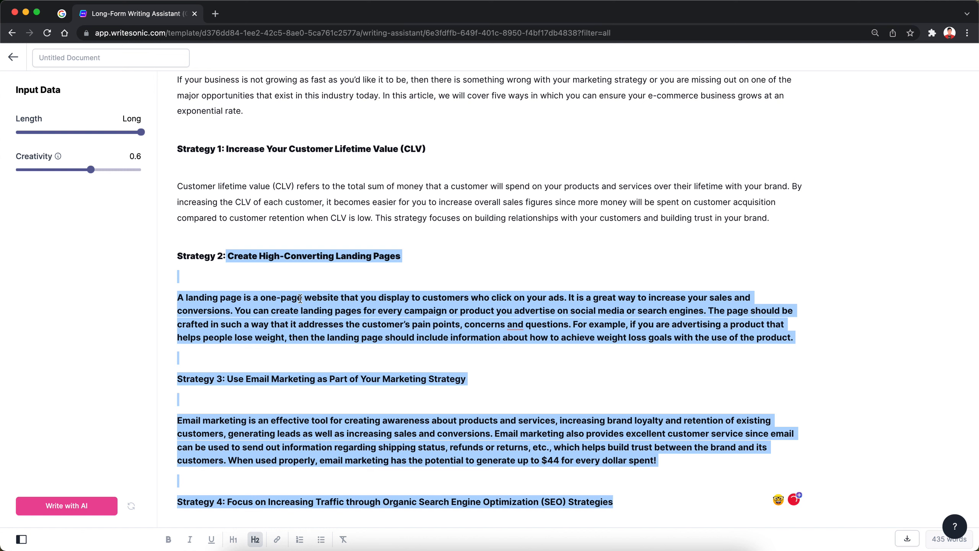
# Clear the heading formatting from the landing page paragraph under Strategy 2 so it is plain body text
pyautogui.click(184, 298)
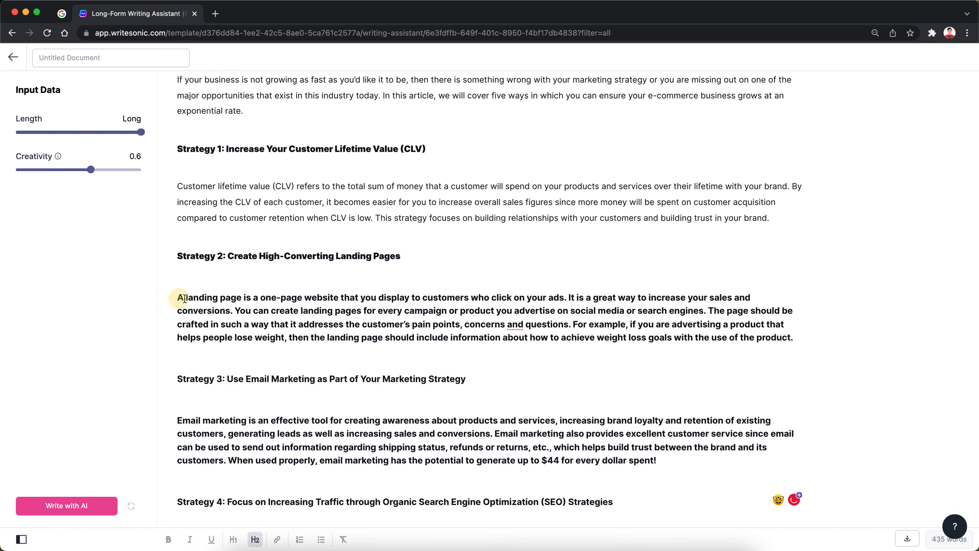
pyautogui.moveTo(184, 298); pyautogui.dragTo(339, 338)
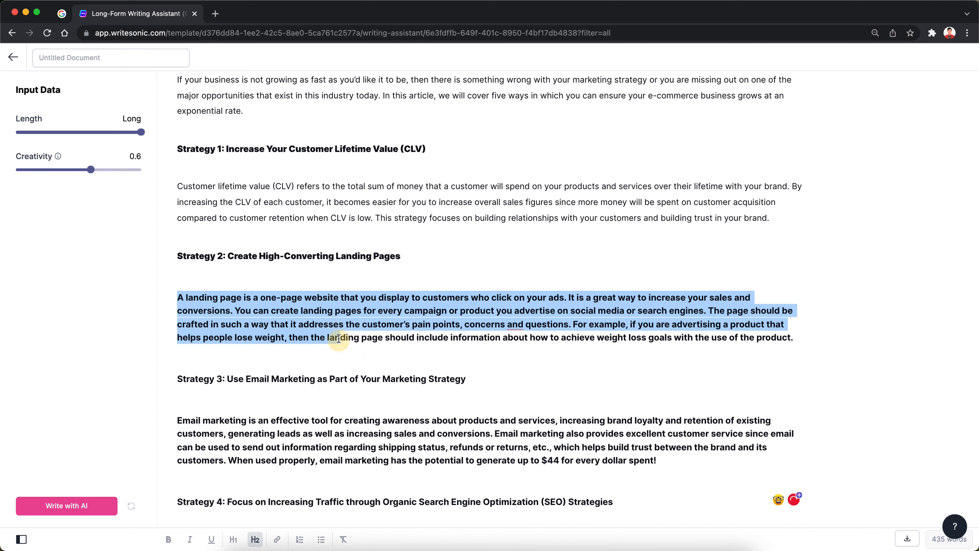
pyautogui.hotkey('shift', 'End')
pyautogui.press('super+b')
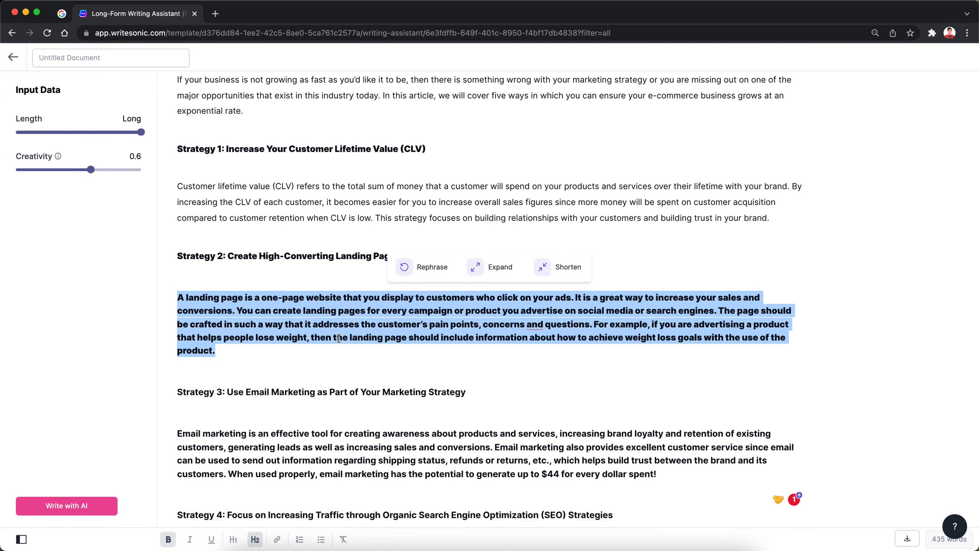
pyautogui.press('super+b')
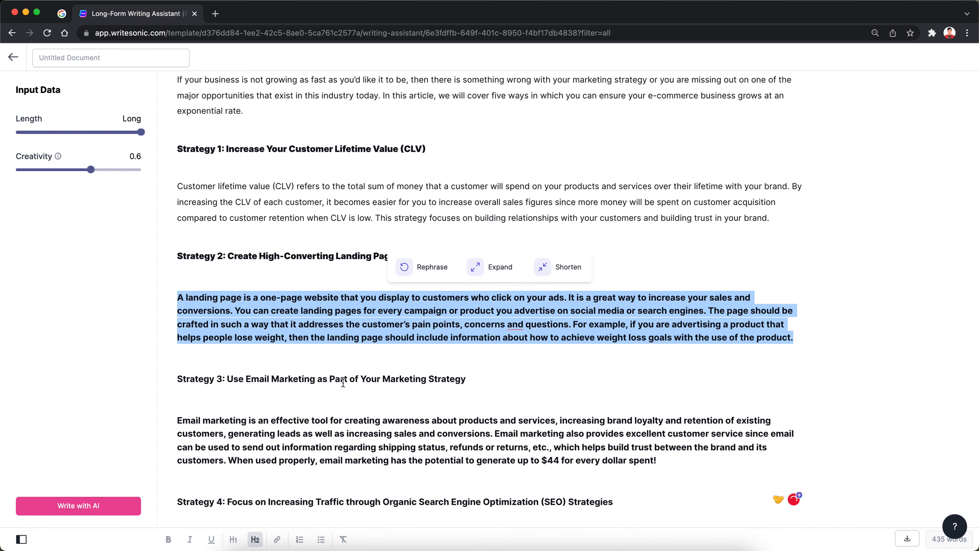
pyautogui.click(342, 541)
pyautogui.scroll(-5, 310, 436)
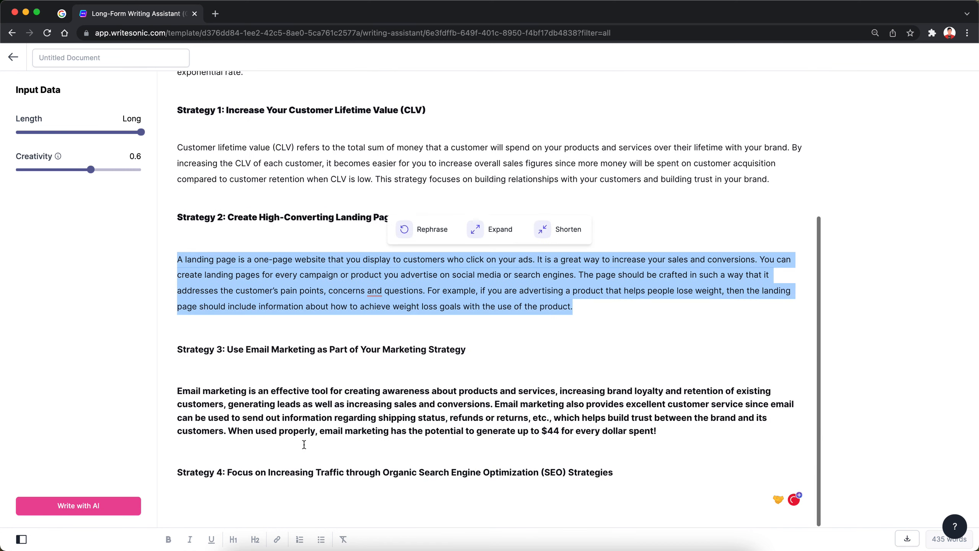
# Clear the heading formatting from the email marketing paragraph under Strategy 3
pyautogui.moveTo(177, 391); pyautogui.dragTo(396, 444)
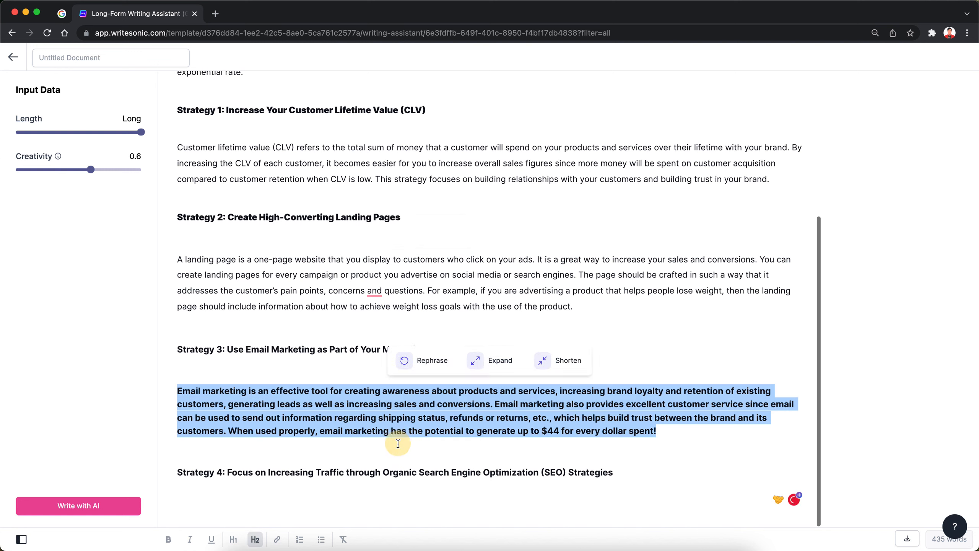
pyautogui.click(342, 539)
pyautogui.scroll(-1, 339, 479)
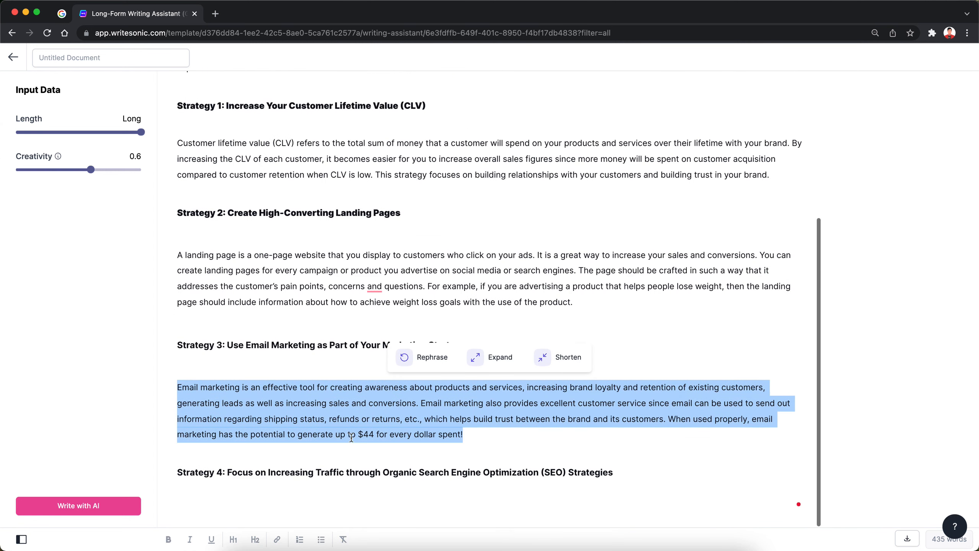
pyautogui.click(350, 435)
# Have the AI write more text in the Strategy 3 paragraph, directly after "as well as increasing sales and conversions."
pyautogui.click(417, 404)
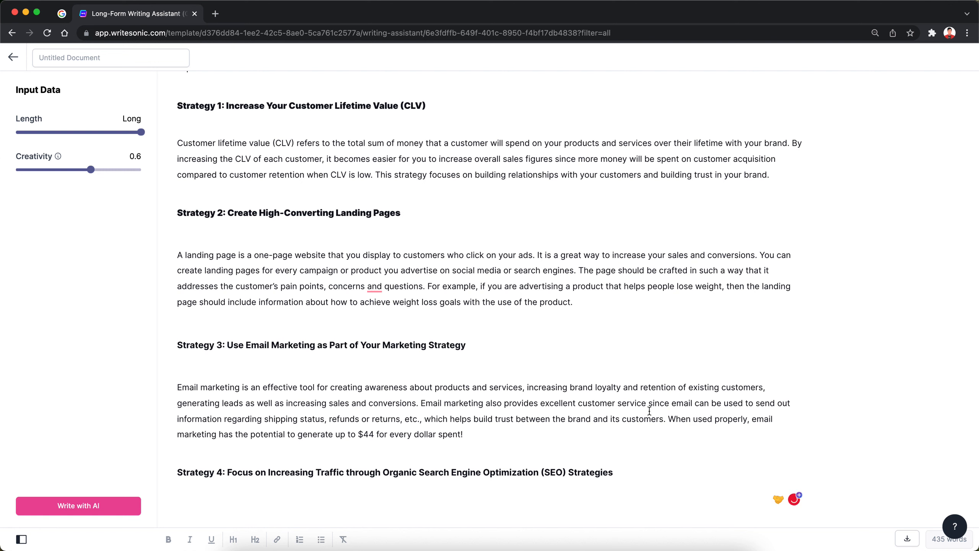
pyautogui.click(418, 402)
pyautogui.click(99, 502)
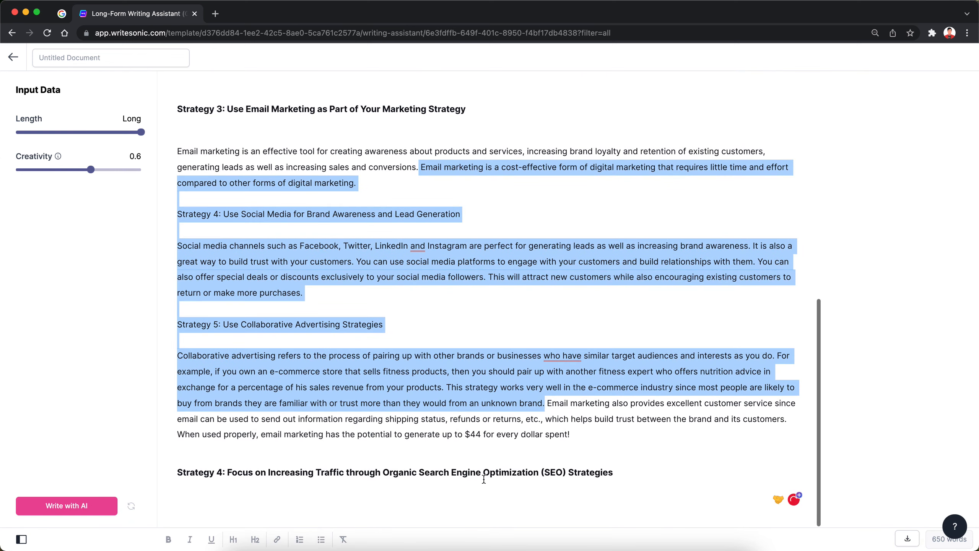
# Delete the leftover email marketing sentences after "an unknown brand.", from "Email marketing also provides" to "every dollar spent!"
pyautogui.click(547, 403)
pyautogui.moveTo(547, 402); pyautogui.dragTo(579, 431)
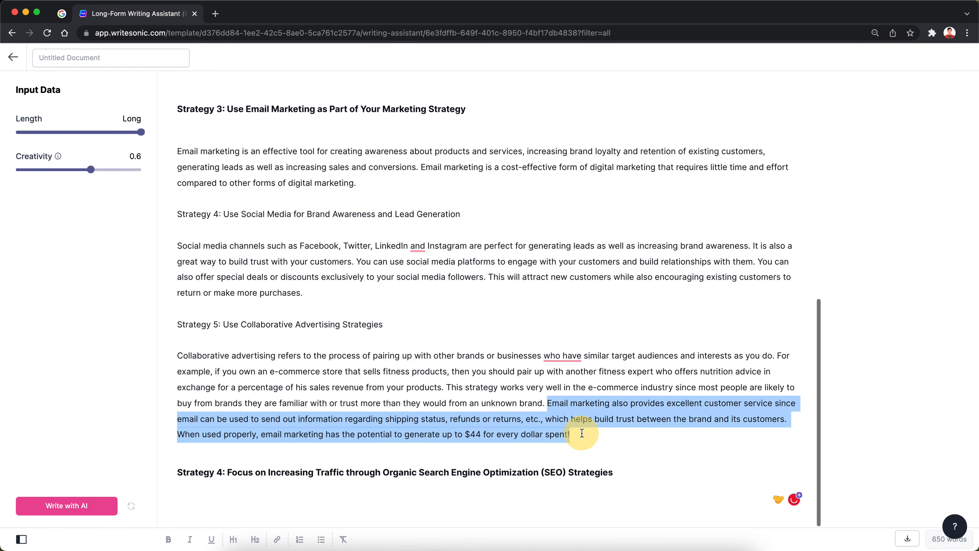
pyautogui.press('BackSpace')
pyautogui.press('BackSpace')
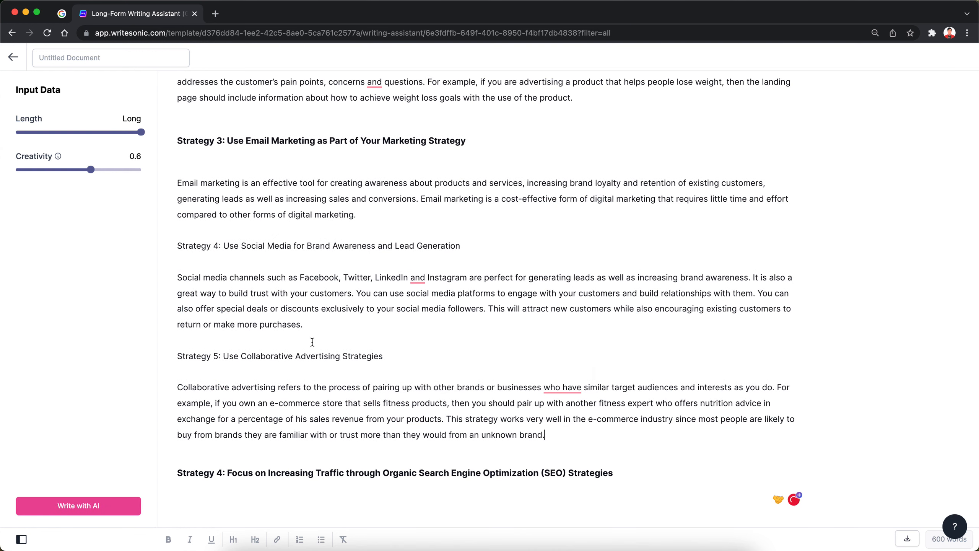
pyautogui.scroll(3, 432, 317)
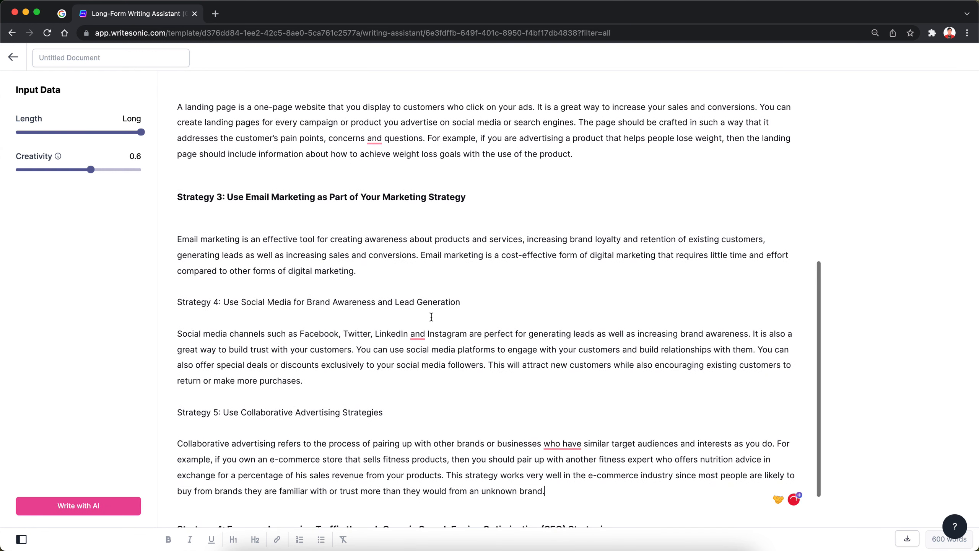
pyautogui.click(463, 302)
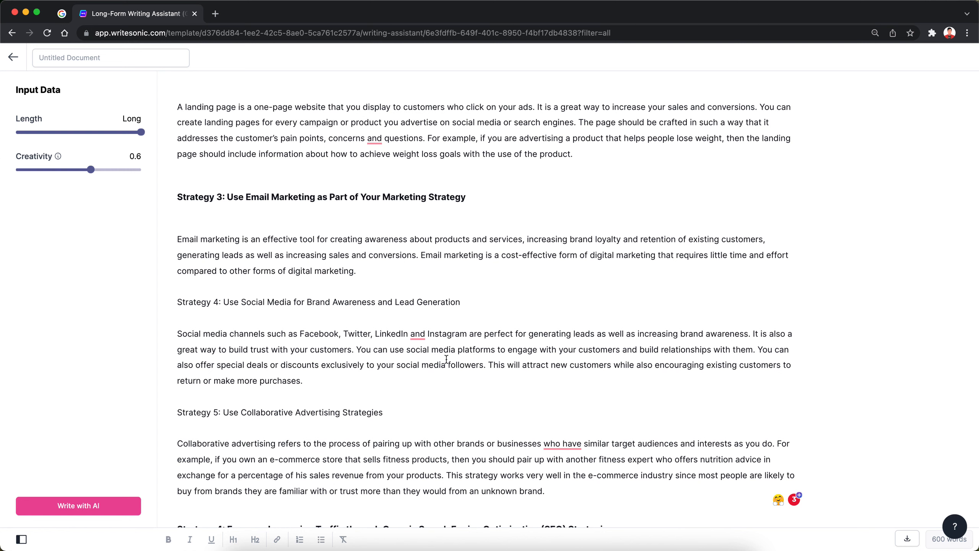
# Name the document "Digital Marketing in Ecommerce" and download it as a .docx file
pyautogui.scroll(3, 490, 409)
pyautogui.scroll(8, 490, 410)
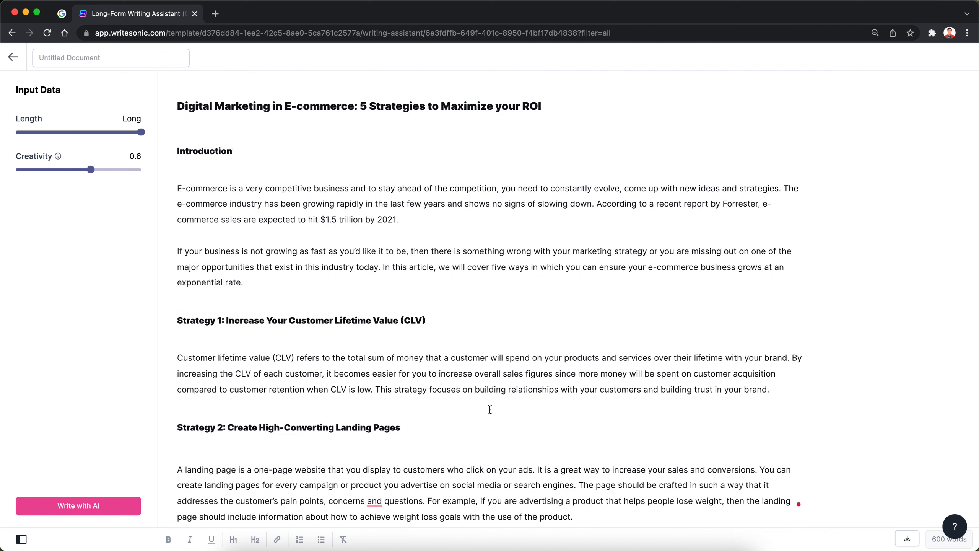
pyautogui.click(112, 62)
pyautogui.write('Digital')
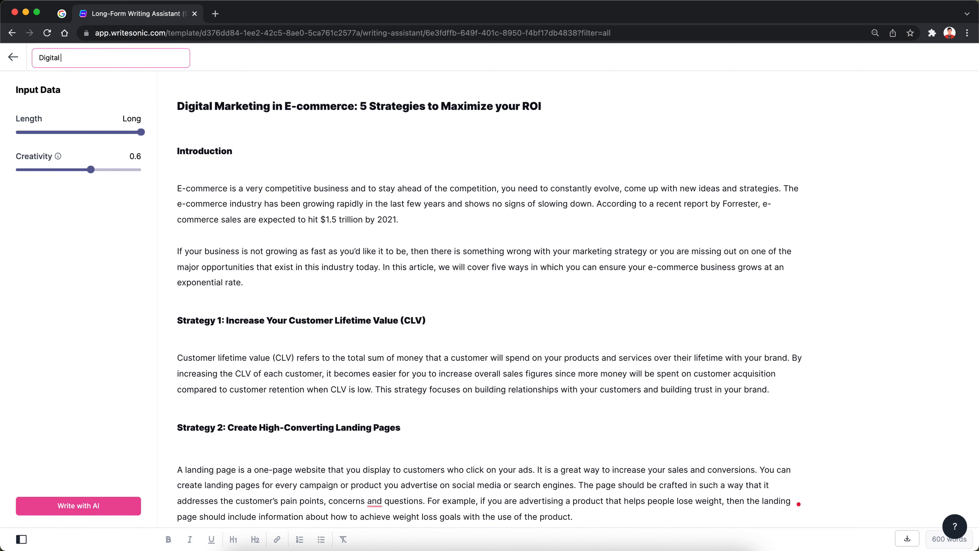
pyautogui.write(' Marketing in Ecommerce')
pyautogui.click(307, 189)
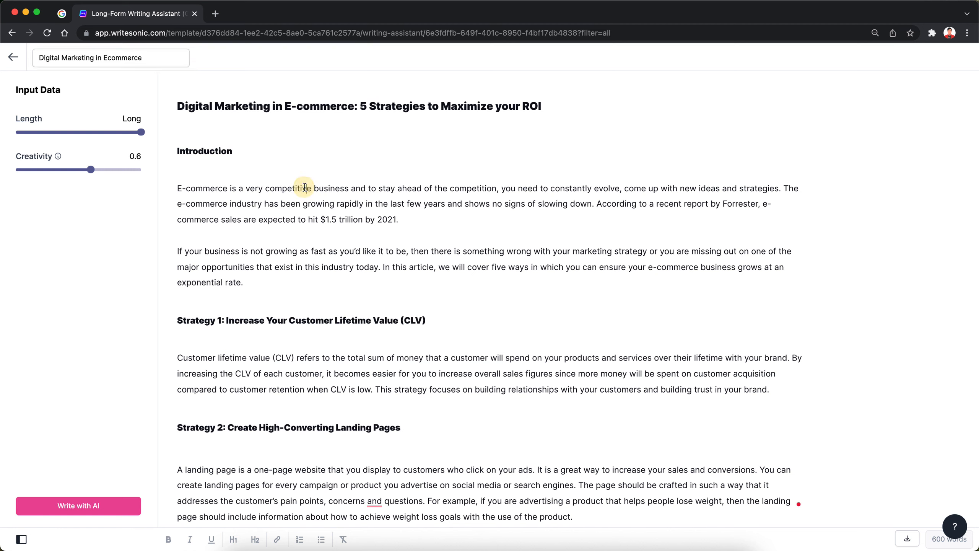
pyautogui.click(907, 538)
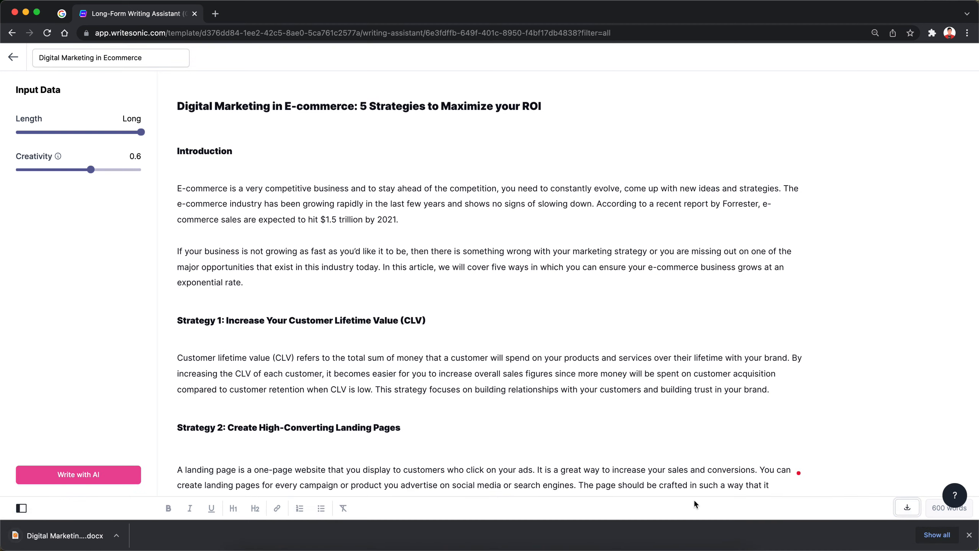